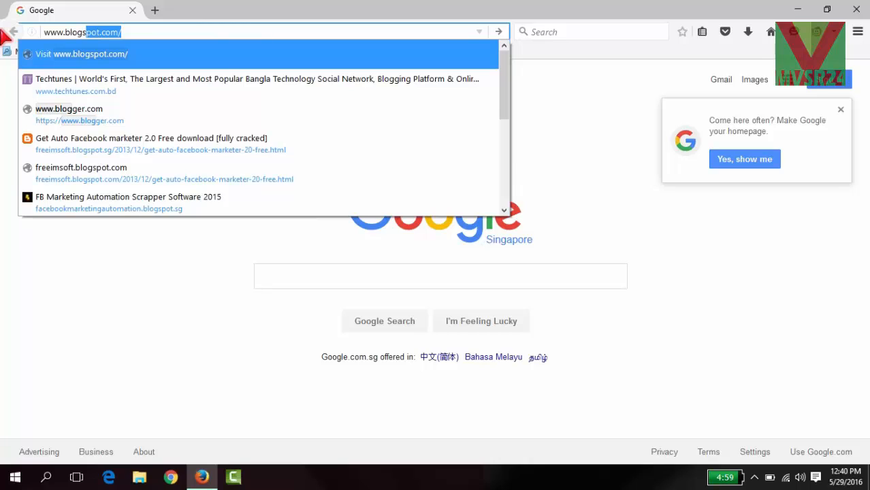
text(com)
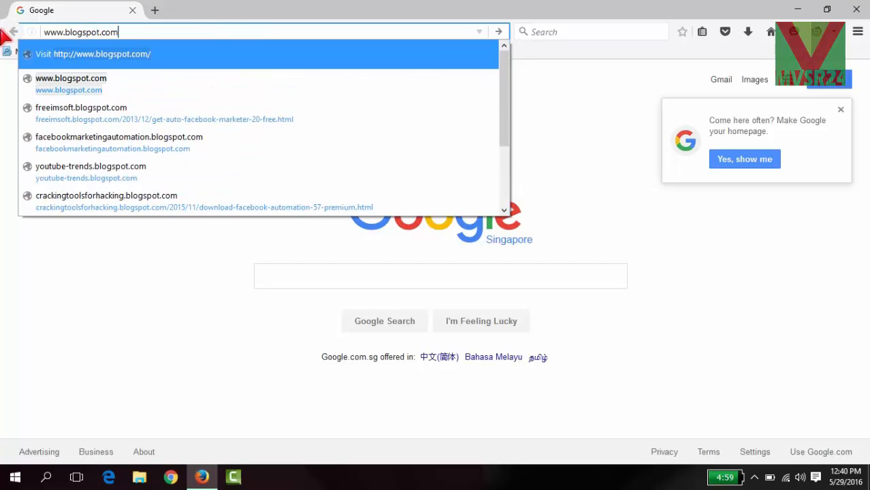
key(Return)
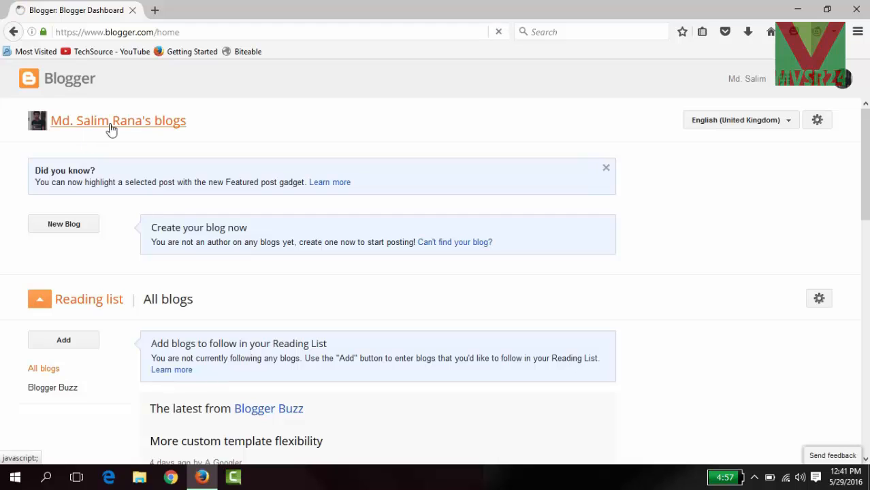
click(111, 126)
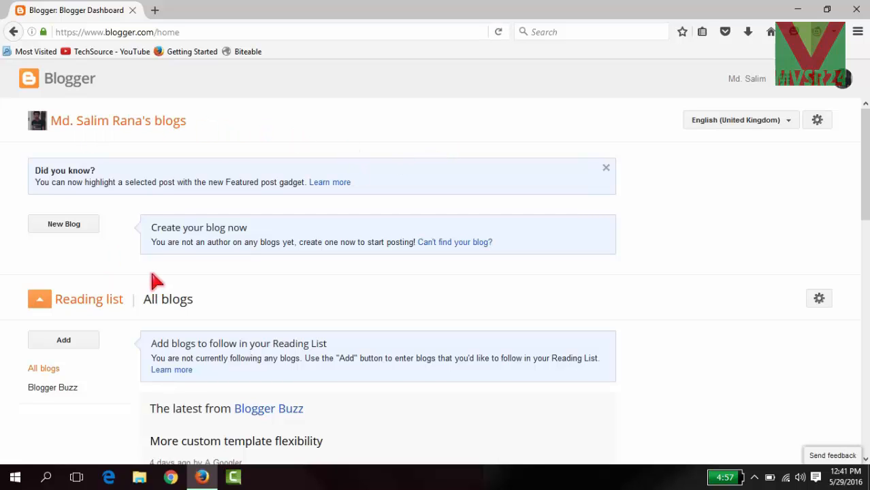
scroll(154, 280, down, 7)
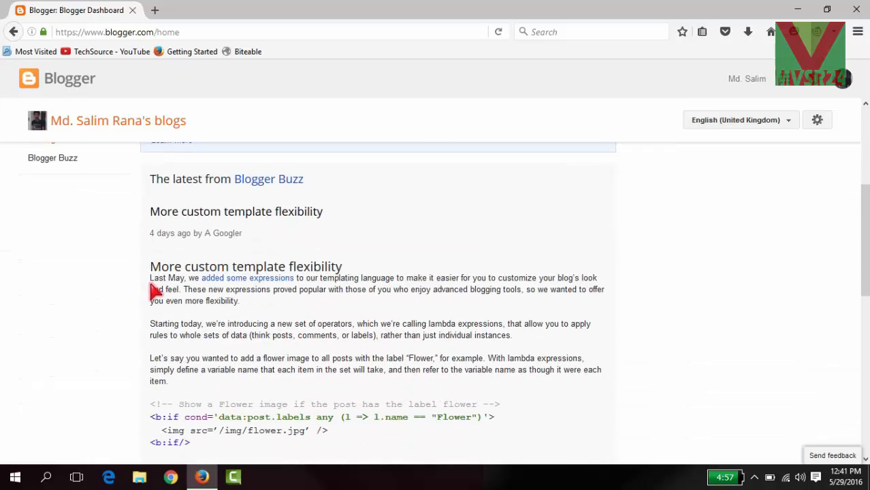
scroll(153, 292, down, 3)
scroll(153, 290, up, 10)
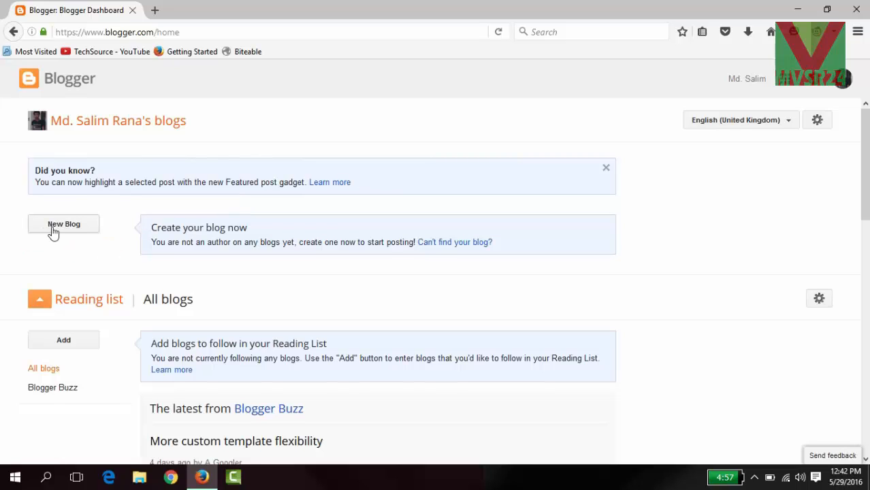
Step: Start a new blog and enter the title "MVIDEOSR24! Learn Technology For Life"
click(54, 231)
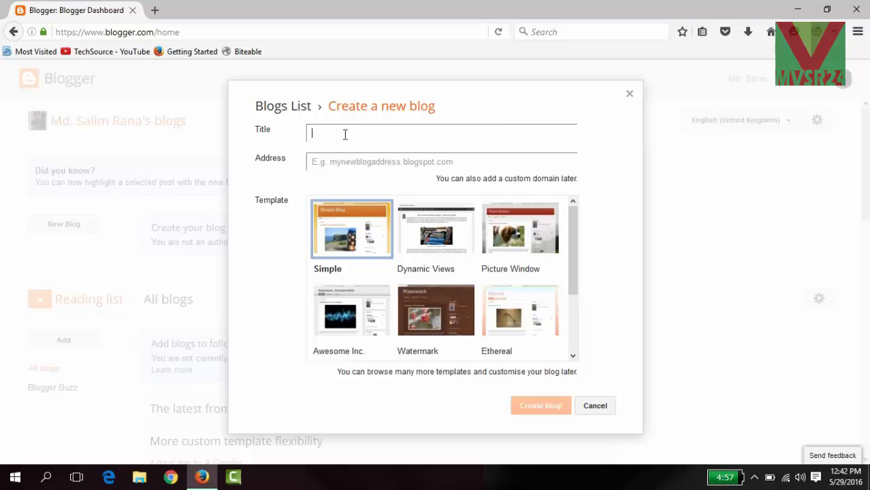
text(Mvid)
key(BackSpace)
key(BackSpace)
key(BackSpace)
text(VIDEOSR24! I)
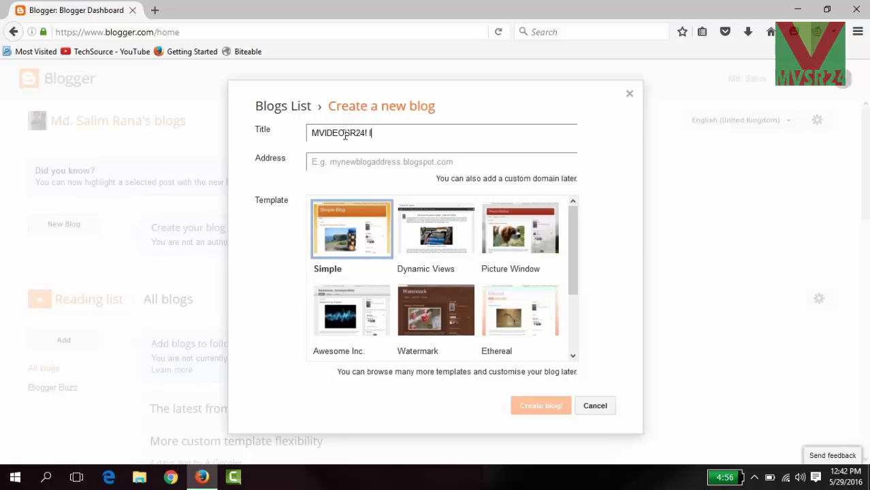
key(BackSpace)
text(Learn Technology F)
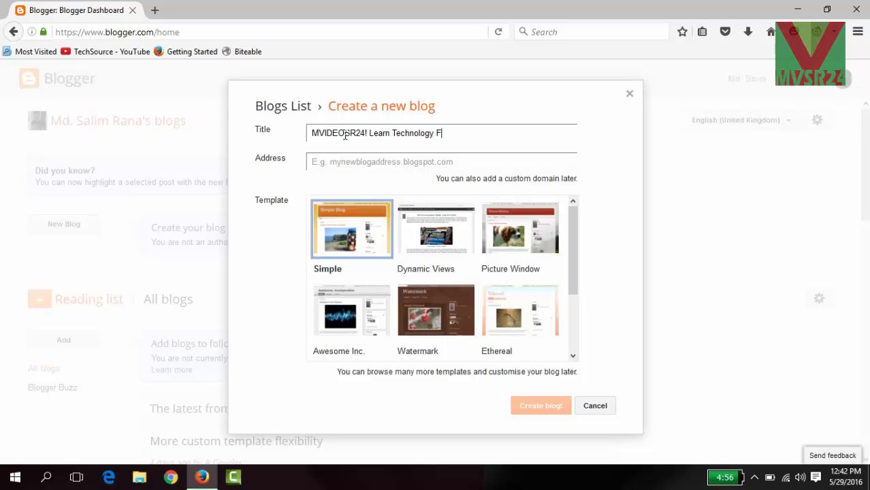
text(or Life)
key(BackSpace)
key(BackSpace)
key(BackSpace)
text(fe)
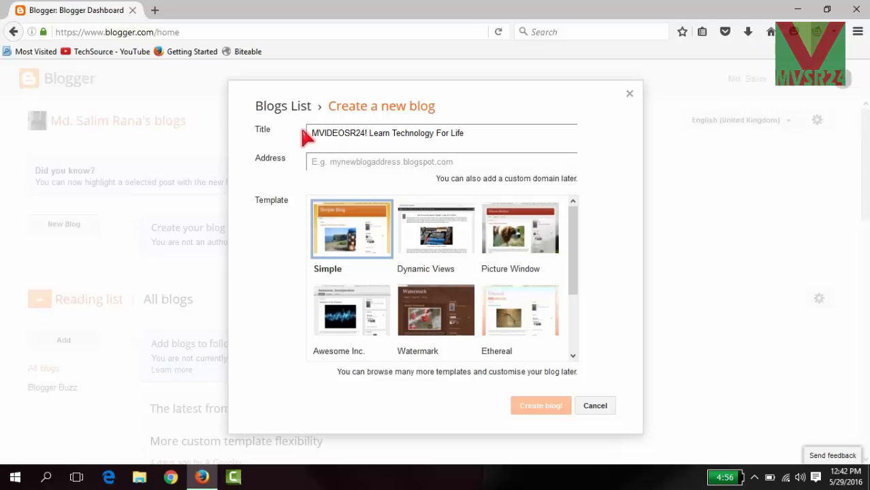
click(311, 134)
drag(311, 135, 468, 134)
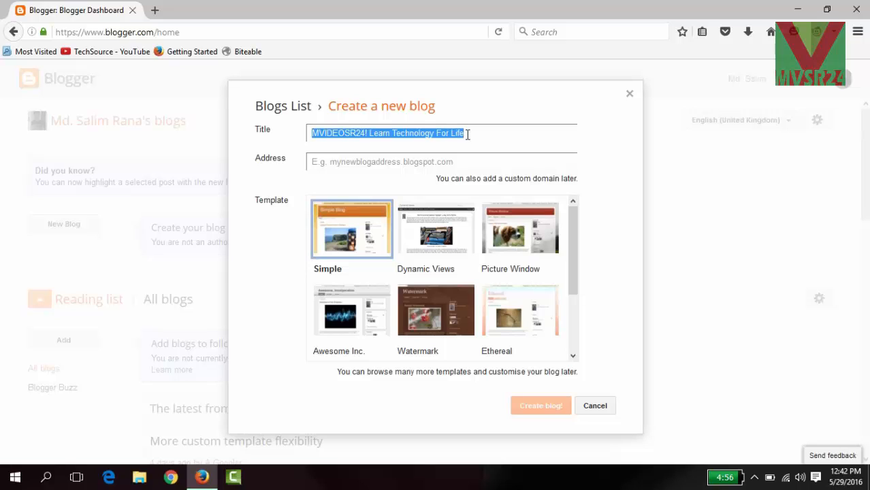
click(468, 134)
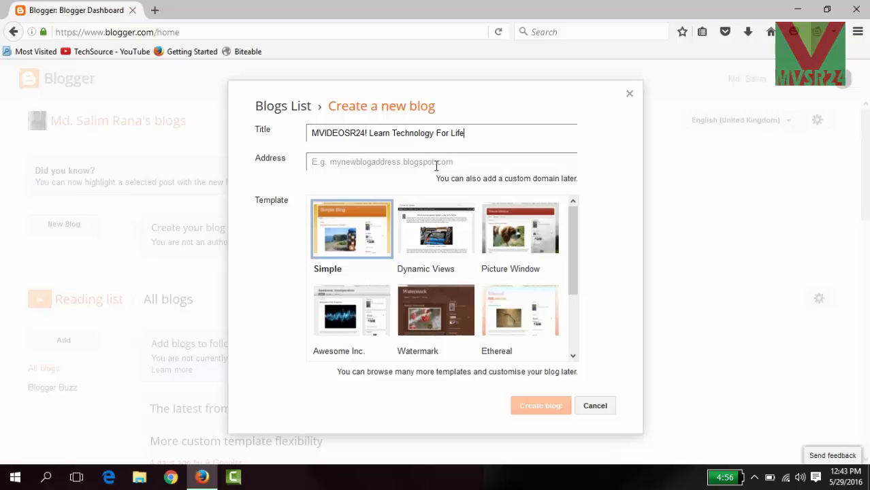
Step: Set the new blog's address to mvideosr24.blogspot.com using the suggested completion
click(368, 163)
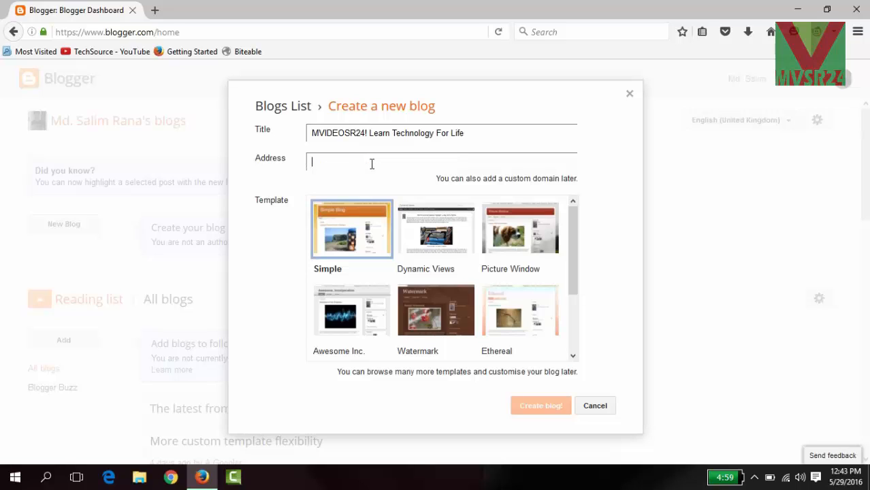
text(mv)
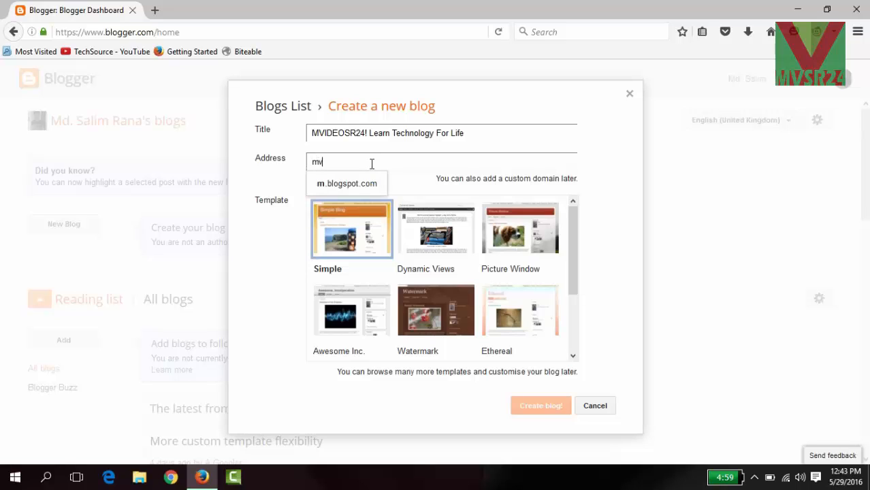
text(ideos)
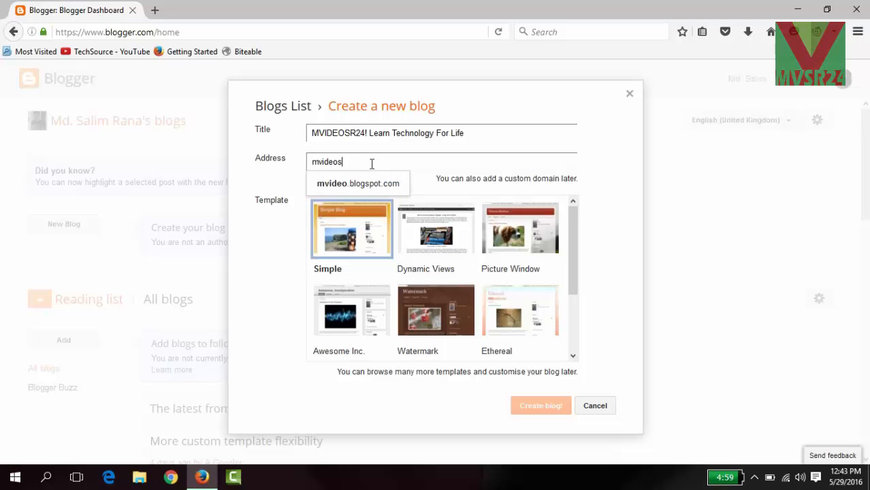
text(r24)
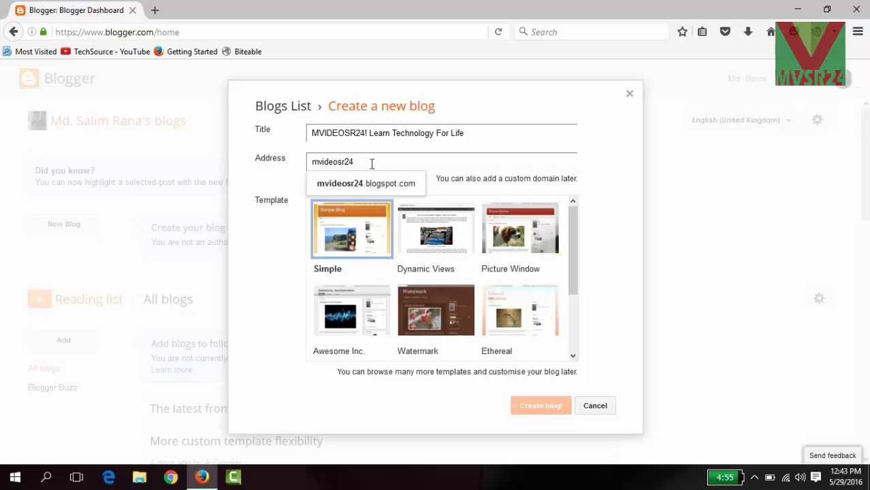
click(366, 188)
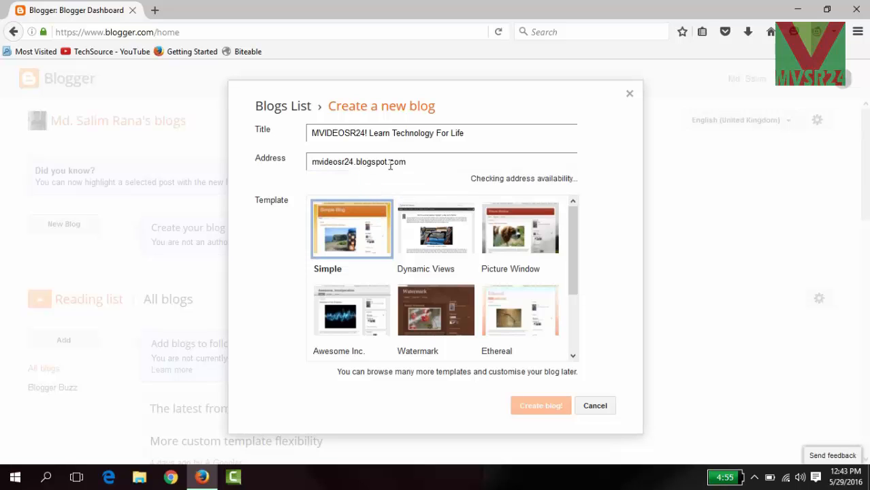
drag(408, 161, 310, 162)
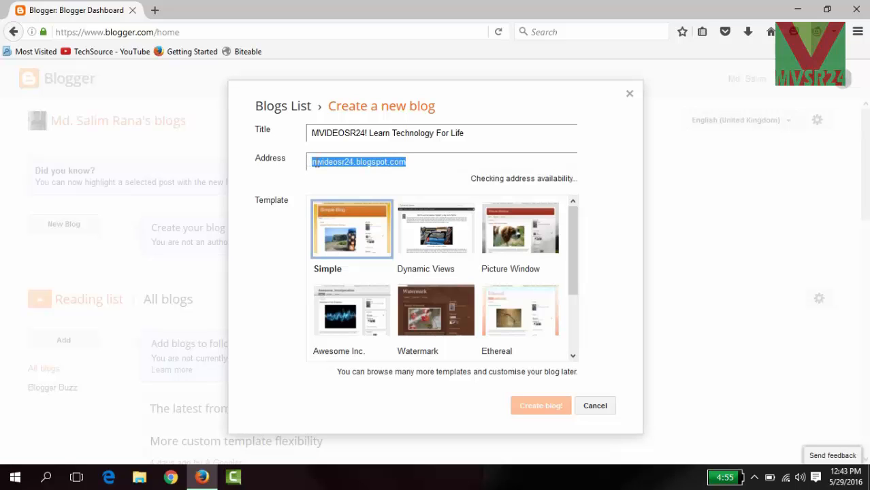
click(315, 163)
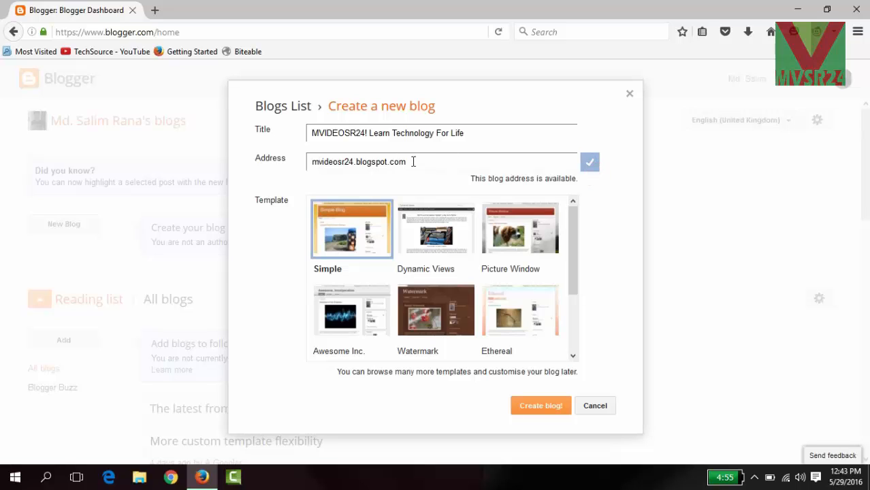
drag(412, 161, 293, 161)
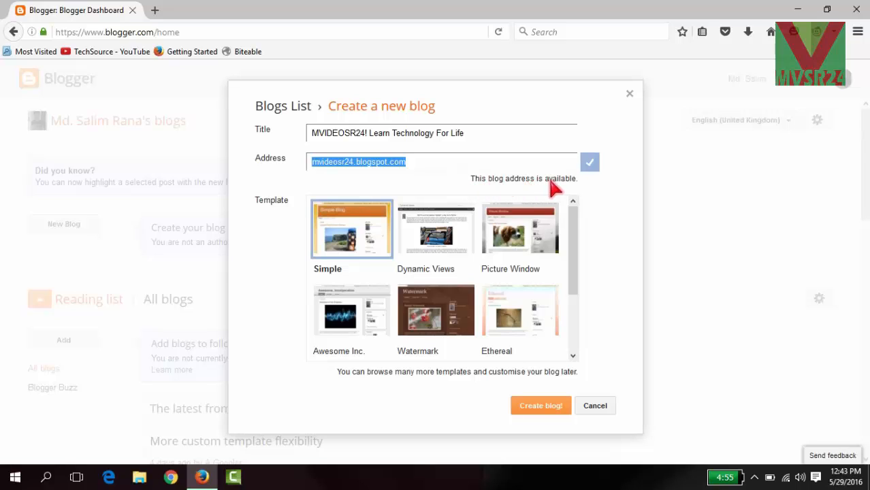
click(415, 162)
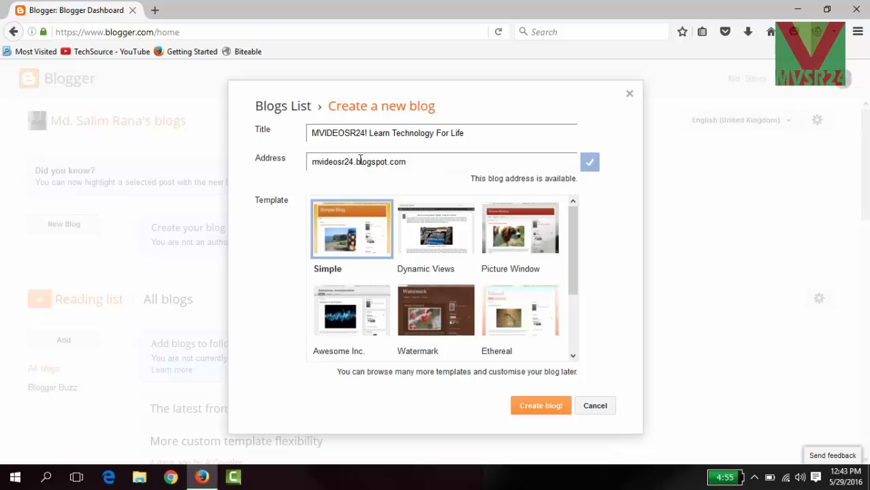
drag(418, 162, 293, 165)
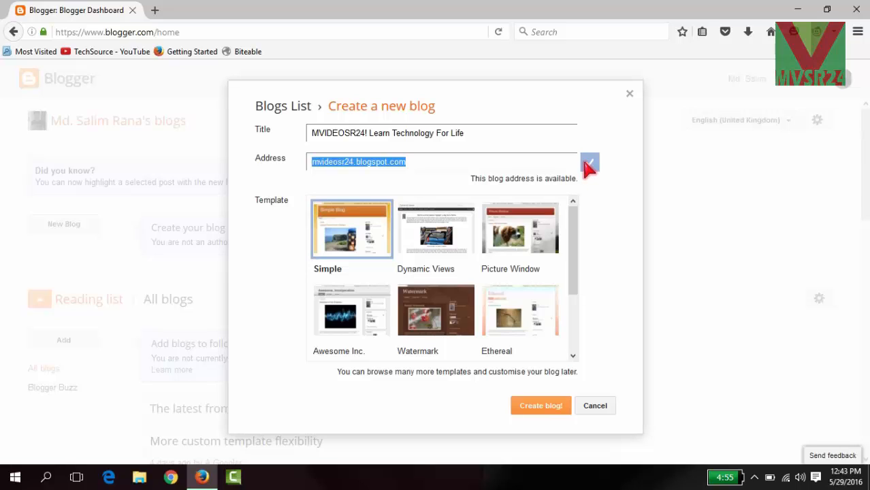
click(431, 166)
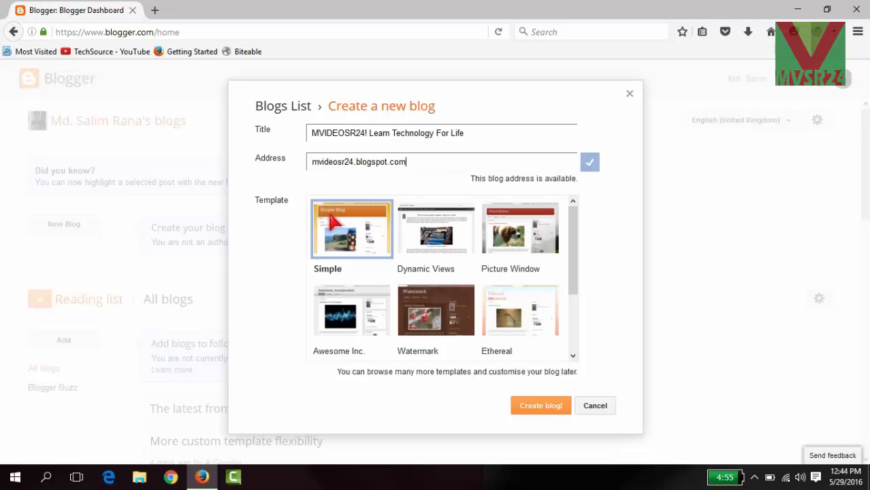
Step: Browse the blog templates and try out Dynamic Views, Picture Window and Ethereal
scroll(380, 269, down, 1)
scroll(380, 270, down, 1)
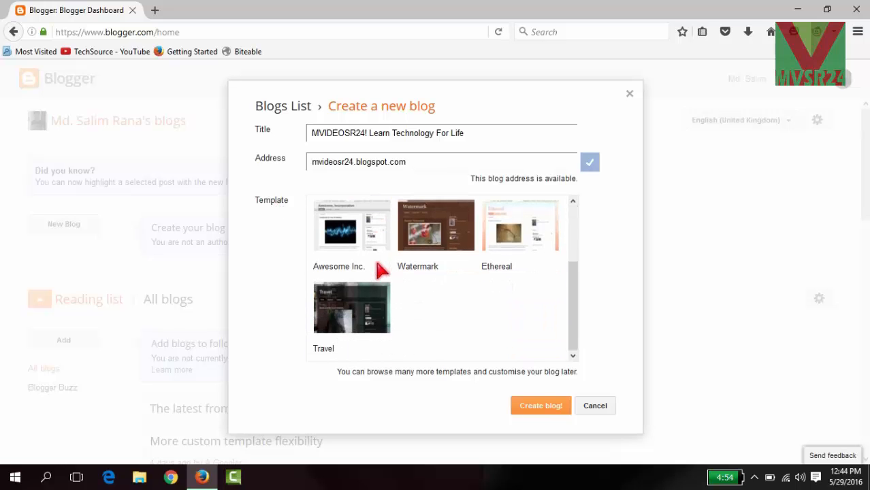
scroll(374, 252, up, 2)
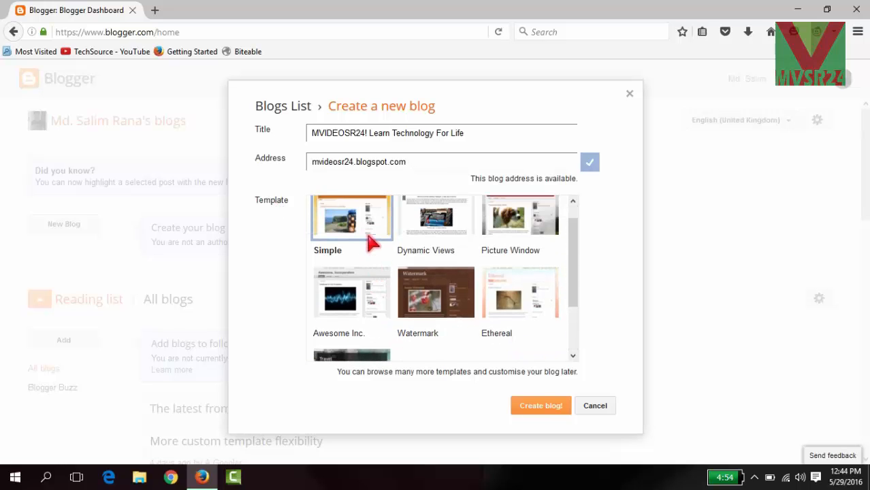
click(434, 224)
click(512, 235)
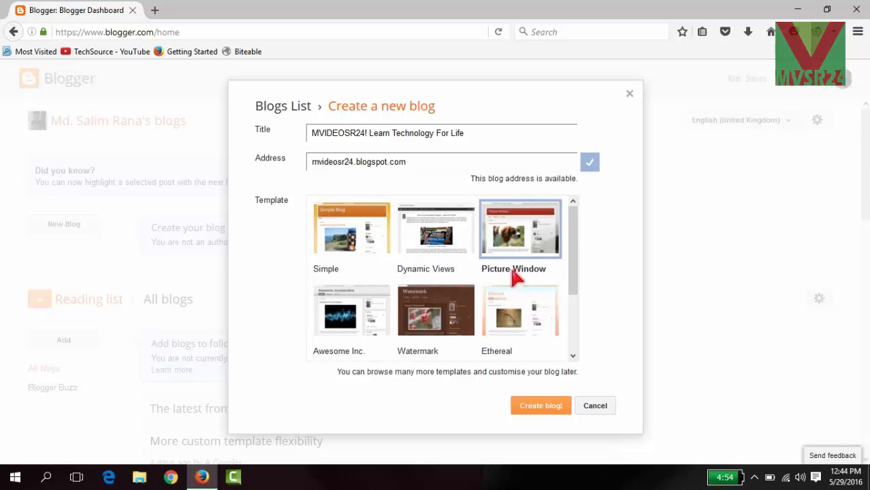
click(517, 322)
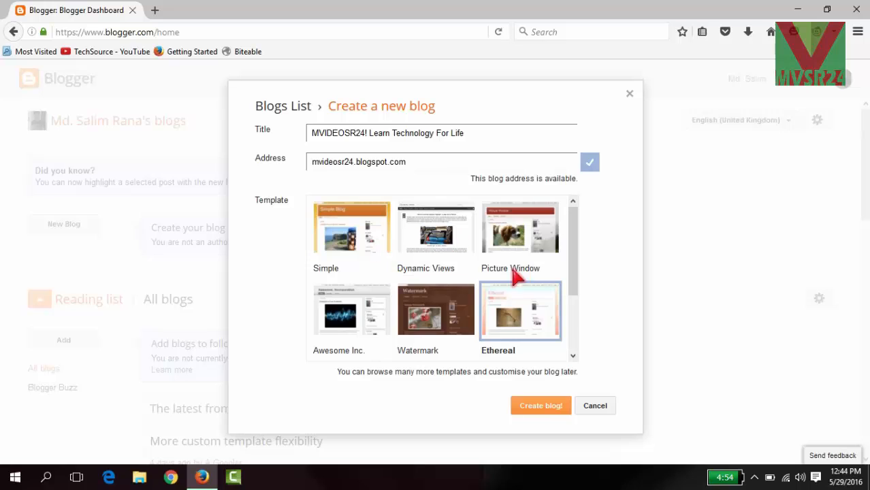
scroll(521, 306, down, 2)
scroll(520, 306, down, 1)
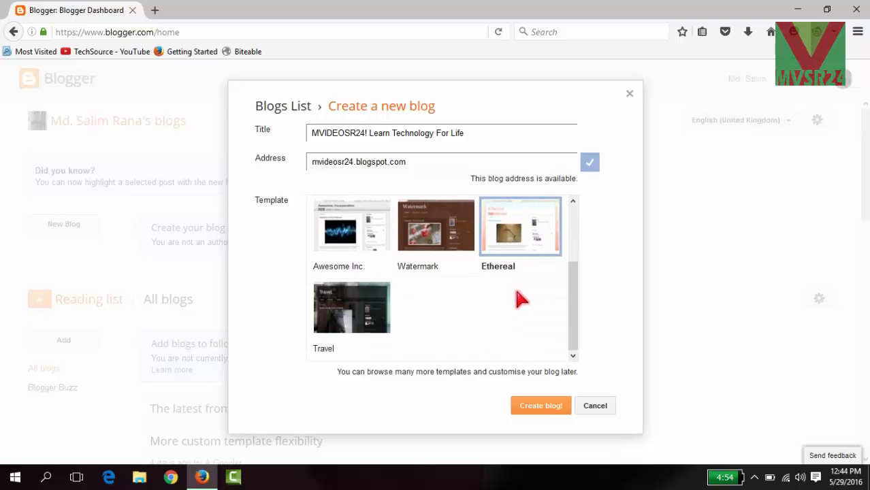
scroll(517, 300, up, 3)
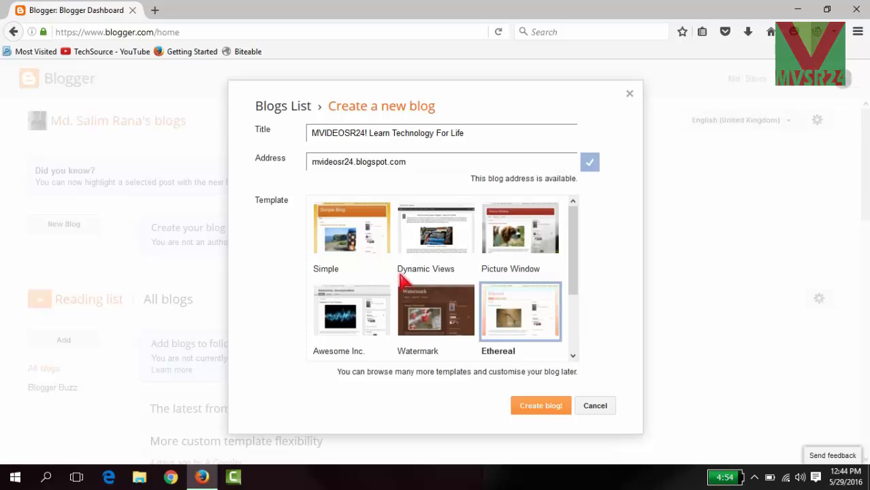
Step: Try out the Simple, Watermark and Awesome Inc. templates for the new blog
click(368, 250)
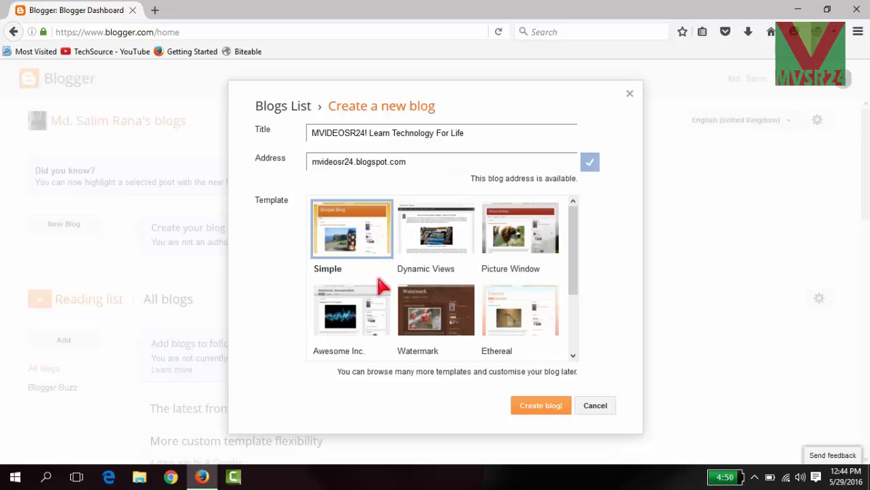
scroll(388, 292, down, 2)
scroll(386, 317, up, 1)
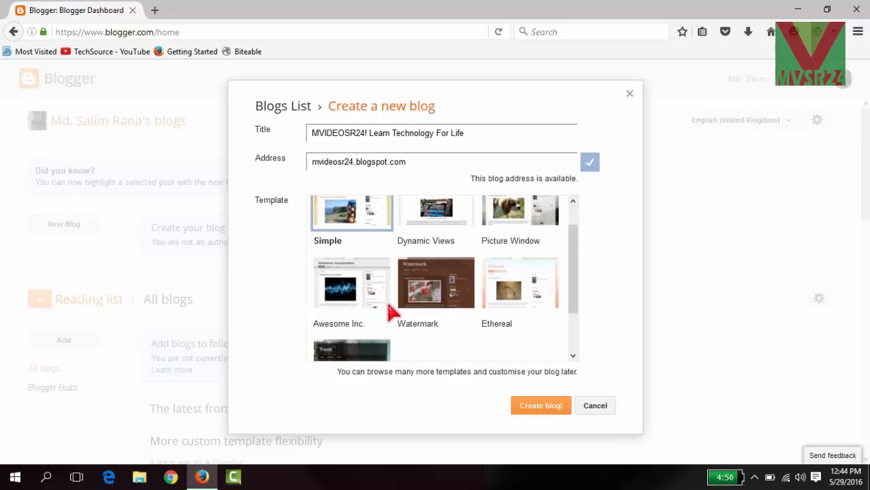
scroll(392, 300, up, 1)
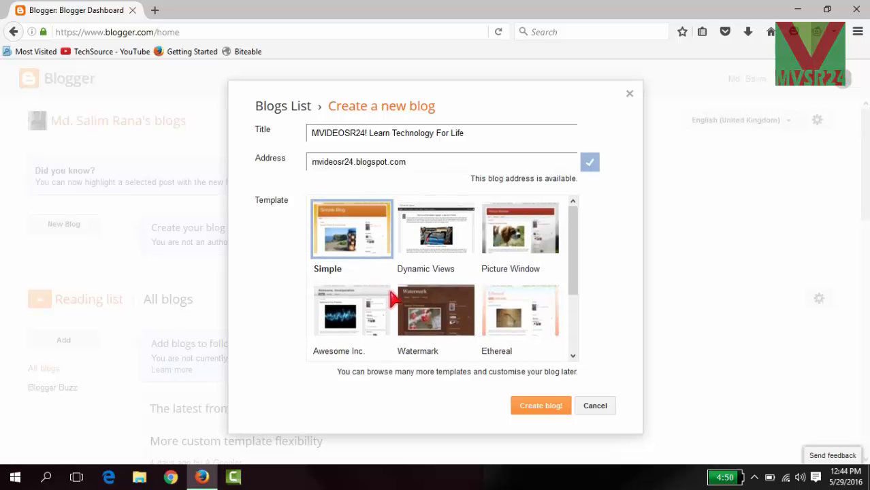
click(422, 305)
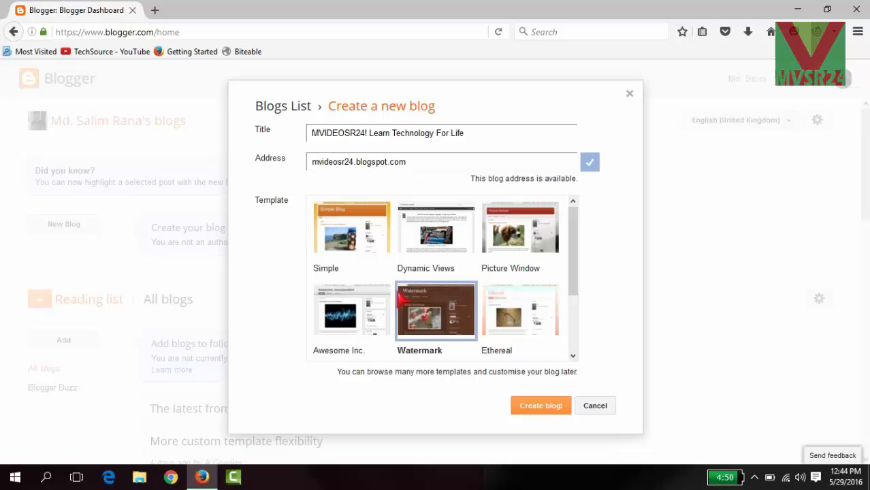
click(365, 307)
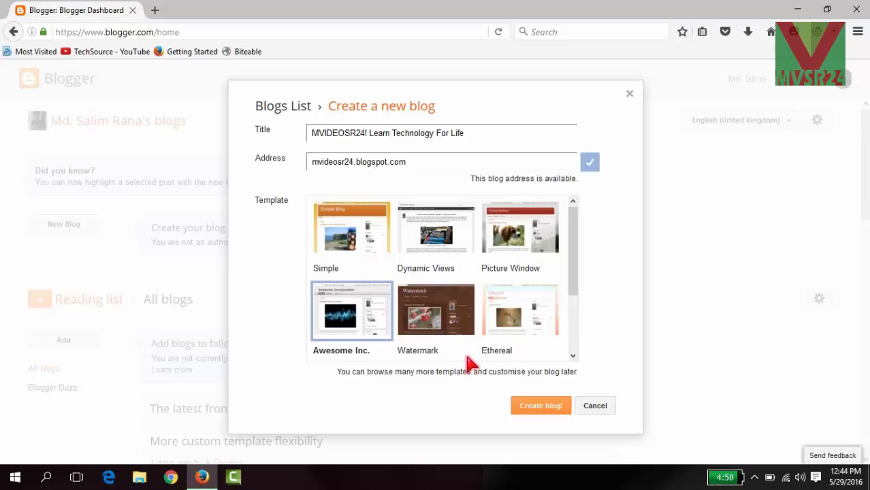
click(449, 321)
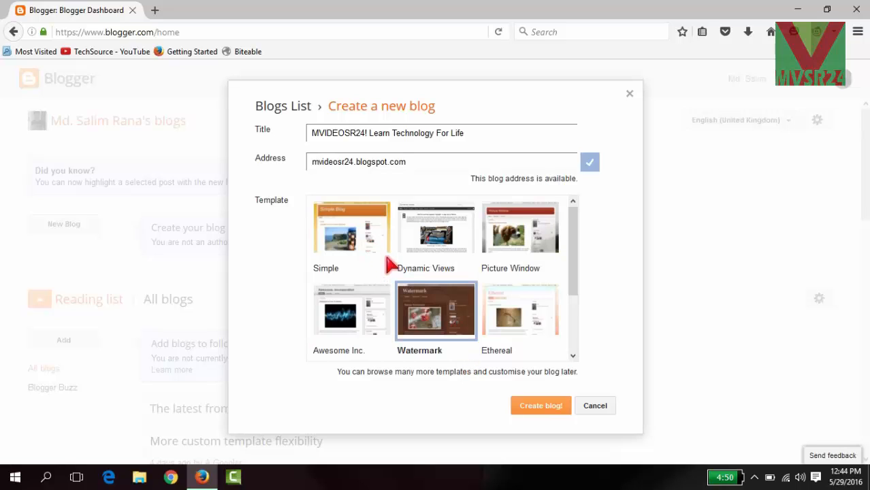
Step: Choose the Dynamic Views template for the new blog
click(445, 235)
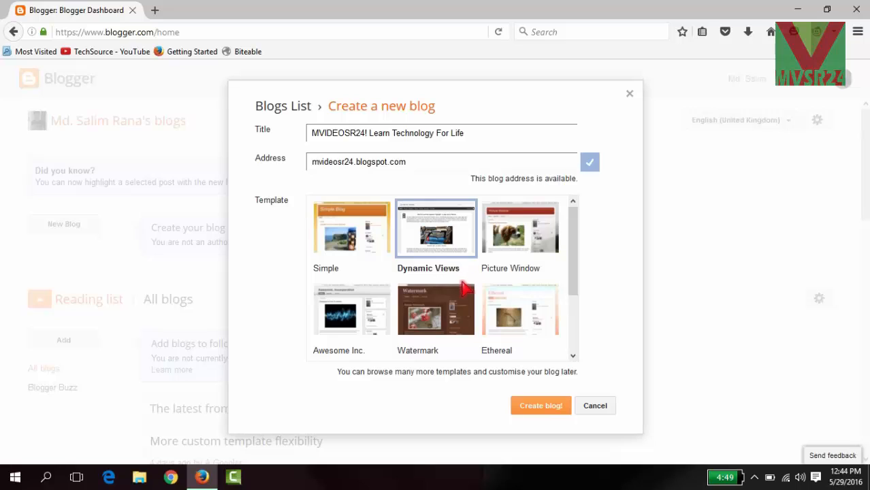
Step: Create the new blog with the entered title, address and selected template
click(544, 416)
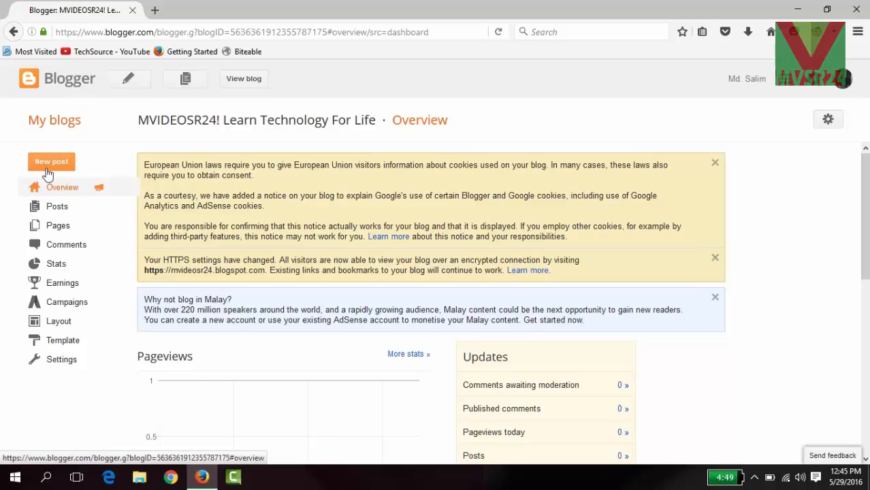
Step: Look over the new blog's Overview page, including the notices, pageviews, updates, Blogger news and Blogger Guide
scroll(287, 314, down, 3)
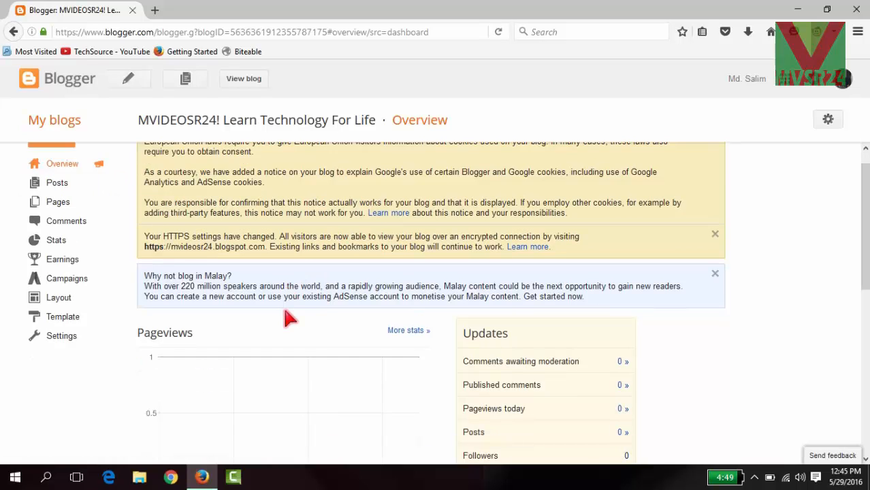
scroll(288, 315, up, 2)
scroll(287, 314, up, 1)
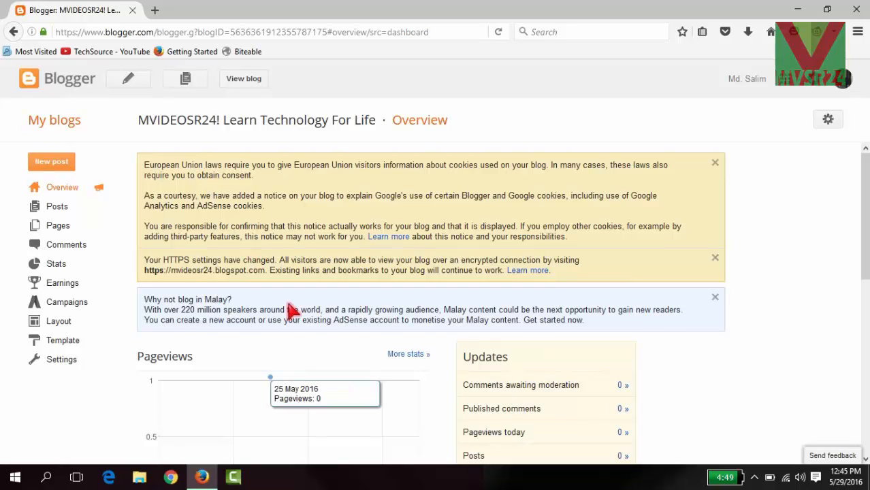
scroll(291, 310, down, 4)
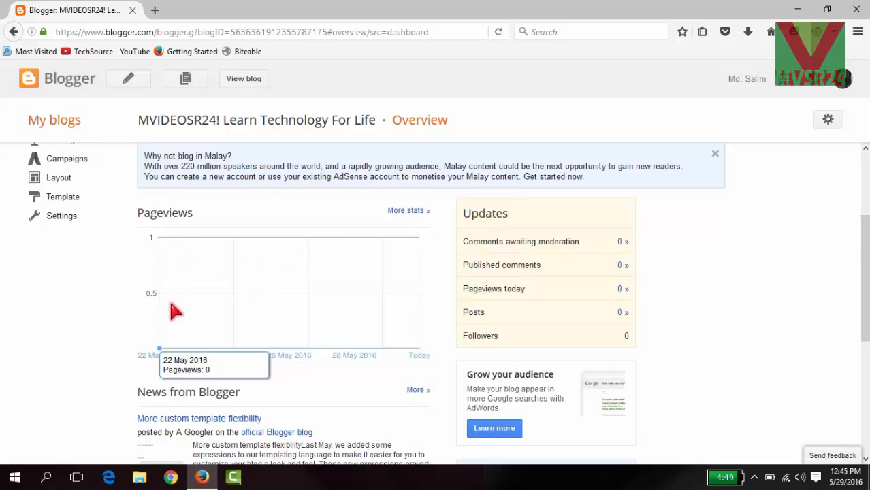
scroll(174, 313, down, 2)
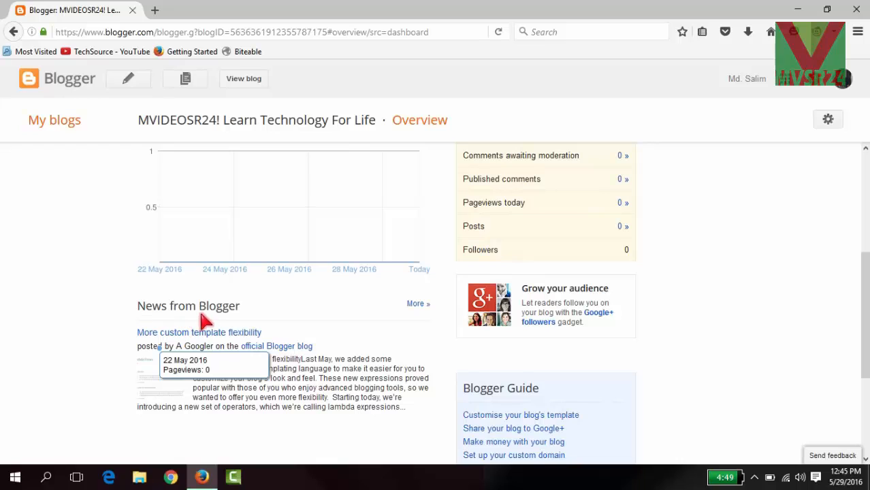
scroll(242, 325, down, 2)
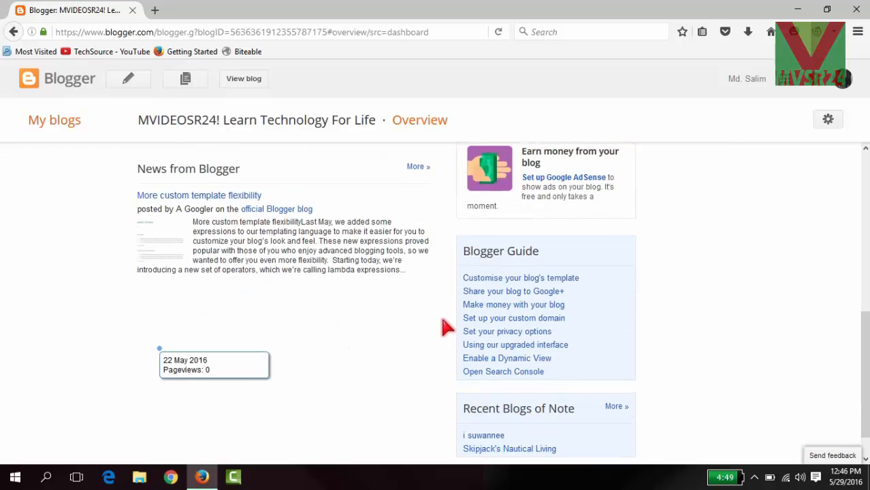
scroll(447, 326, up, 4)
scroll(446, 325, up, 3)
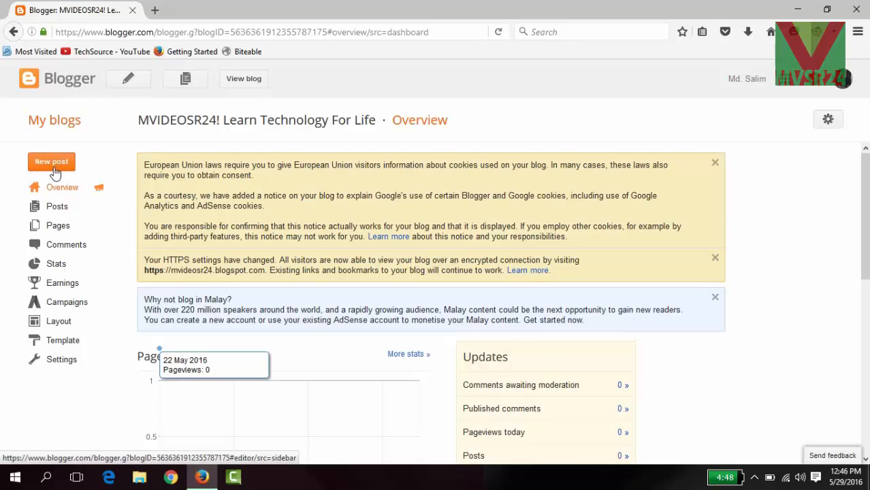
Step: Look through the blog's Posts and Pages sections, including the lists of all posts and all pages
click(60, 213)
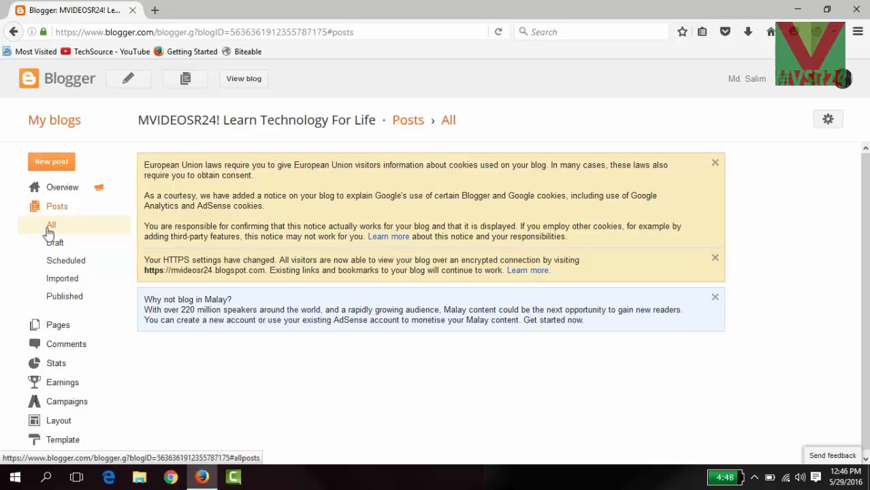
click(52, 231)
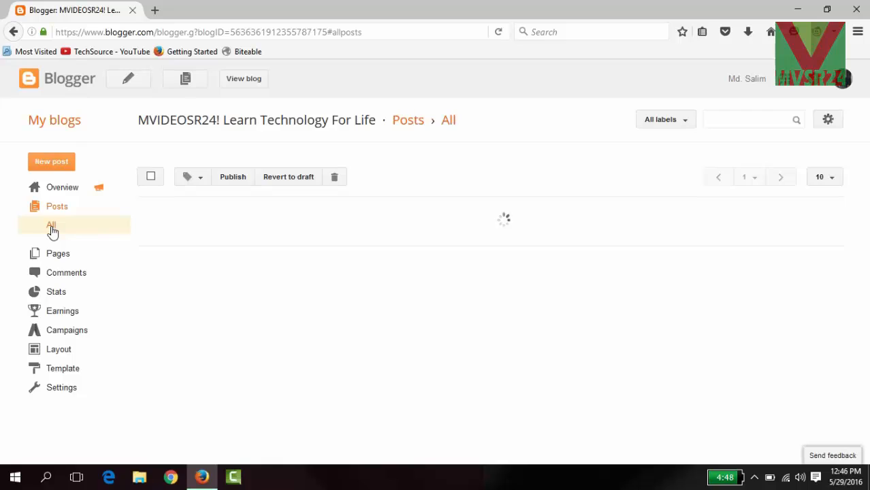
click(62, 189)
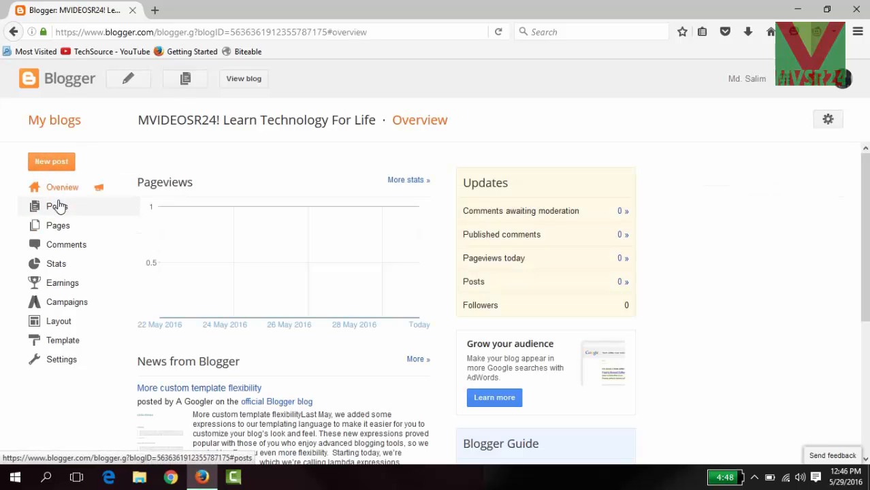
click(58, 206)
click(58, 253)
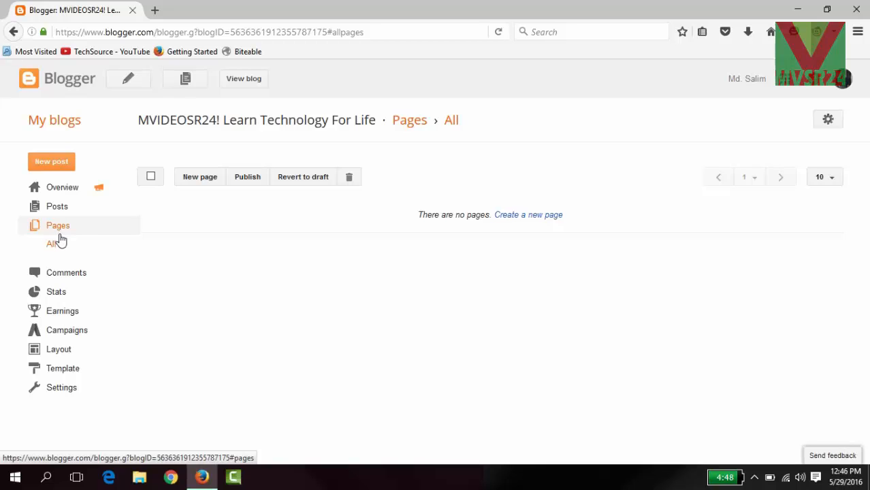
click(59, 206)
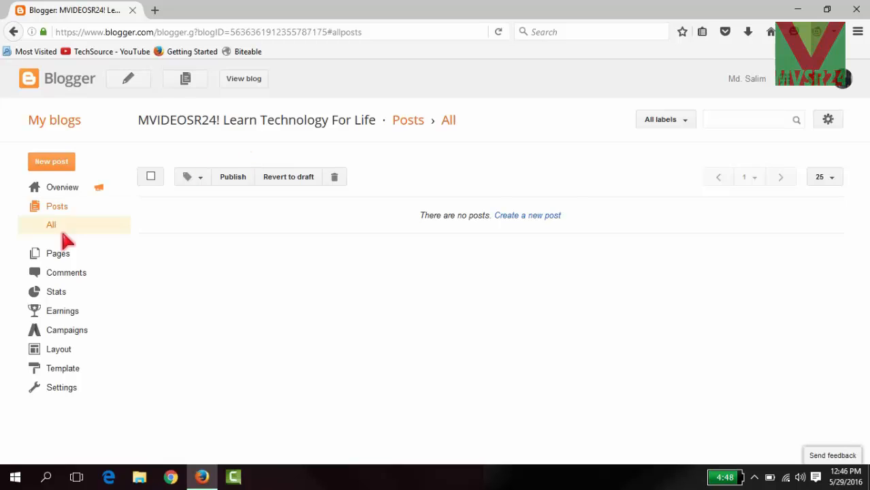
Step: Examine the blog's Comments, Stats, AdSense Earnings and Campaigns sections
click(56, 275)
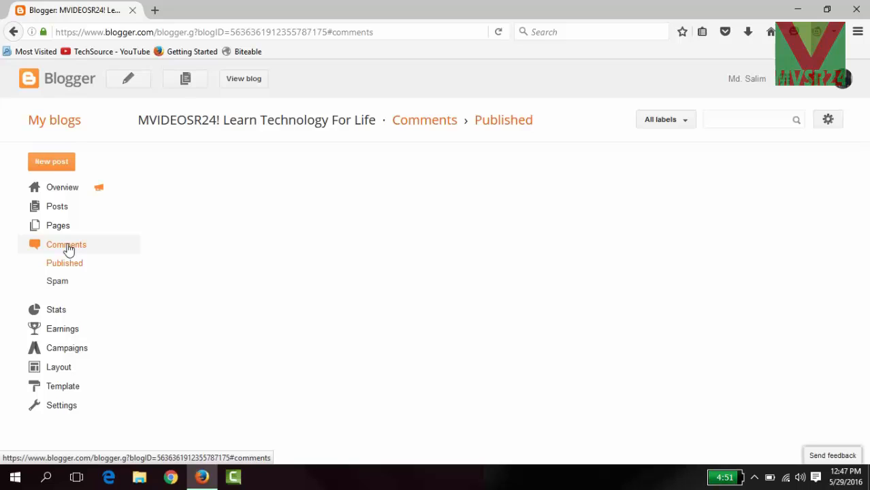
click(69, 250)
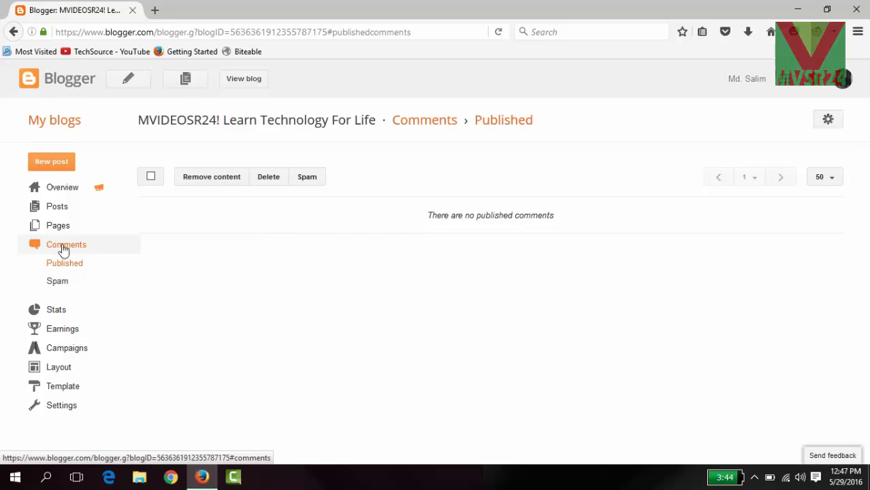
click(55, 311)
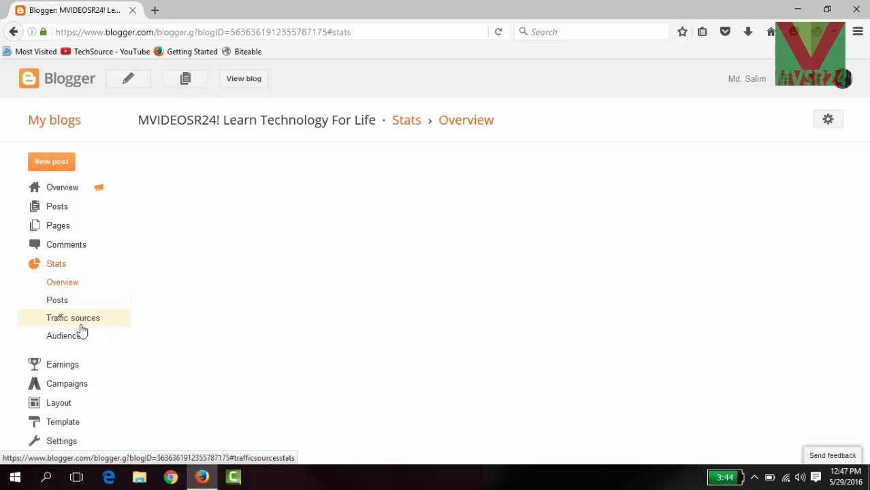
click(63, 366)
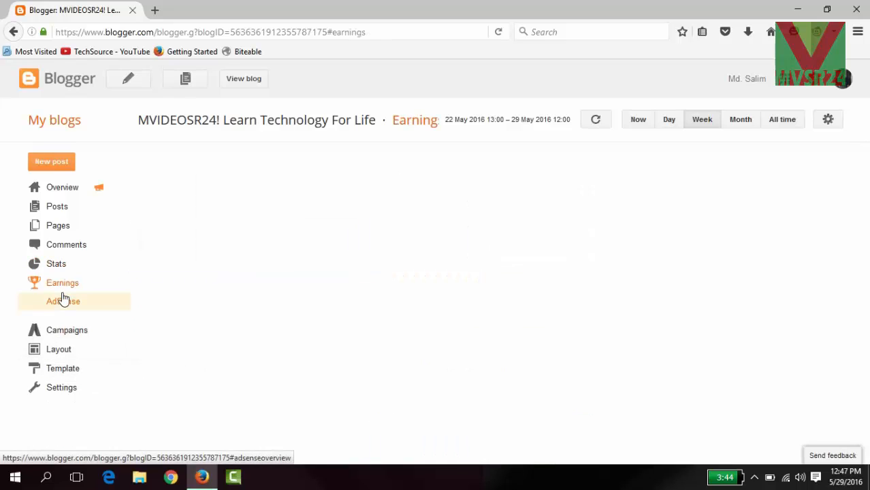
click(96, 296)
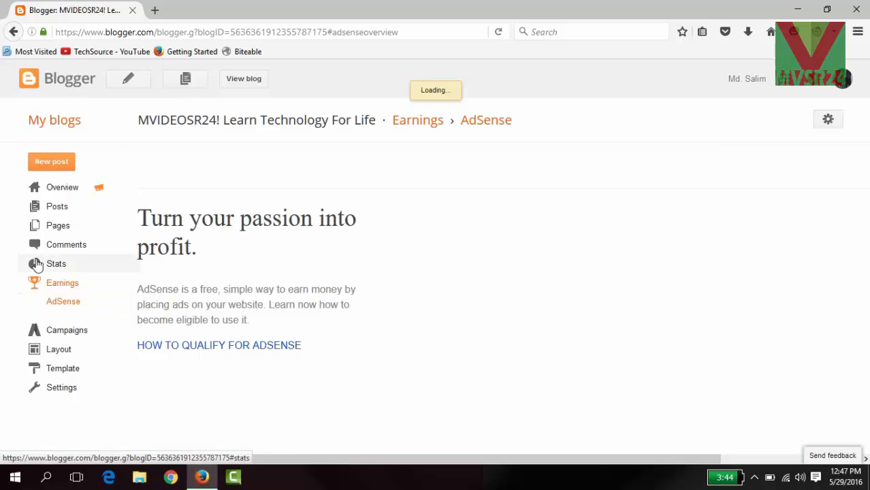
click(68, 334)
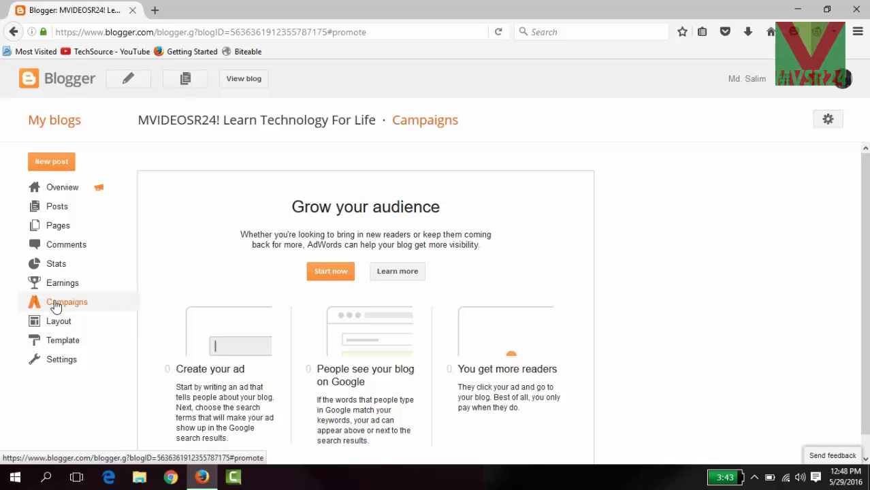
Step: Open the blog's layout and bring up the maximised gadget list for the sidebar-right-1 section
click(58, 328)
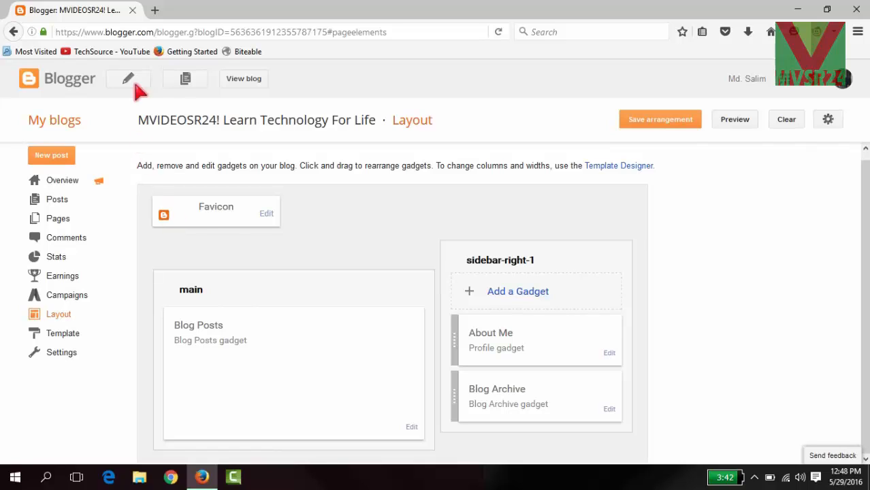
drag(68, 32, 39, 35)
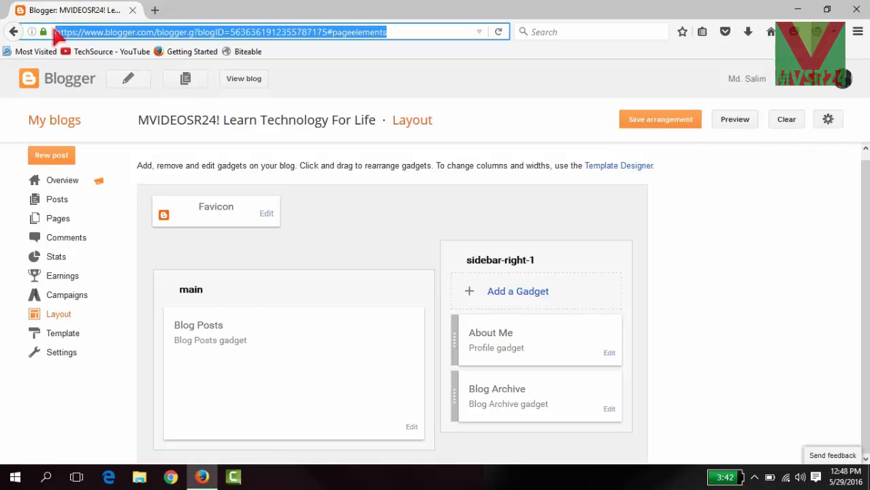
click(115, 34)
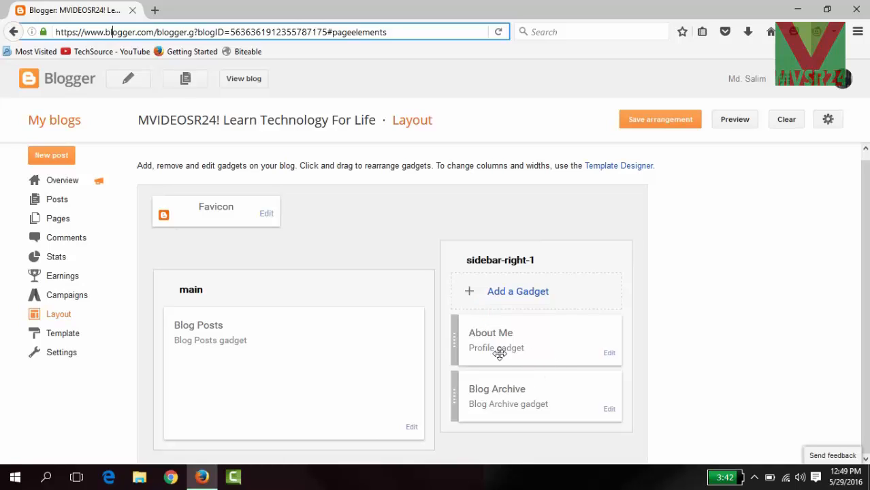
click(529, 299)
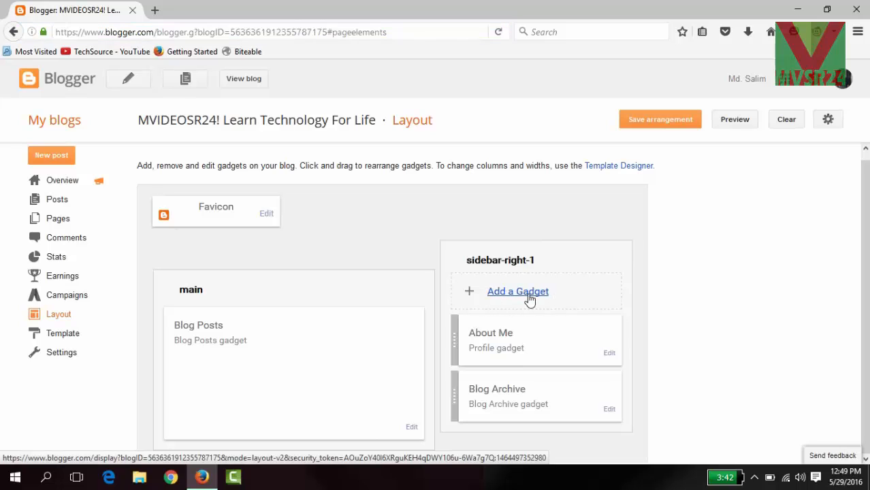
click(500, 291)
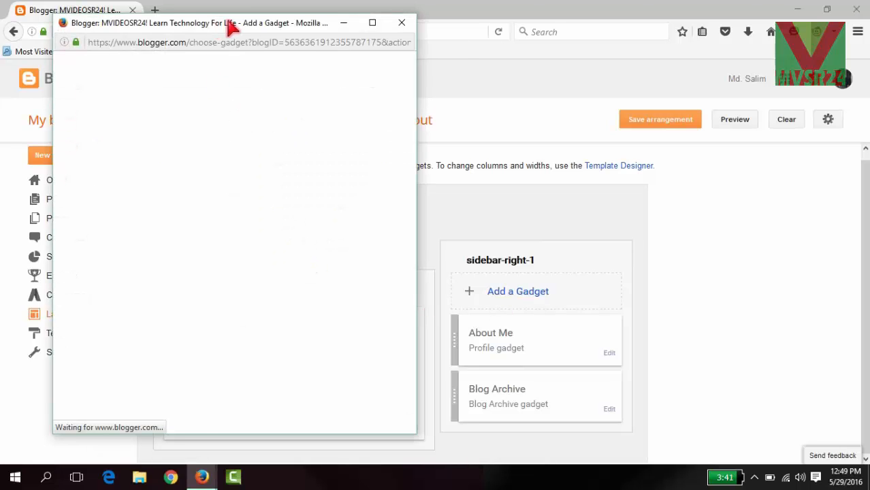
drag(218, 26, 349, 26)
click(490, 23)
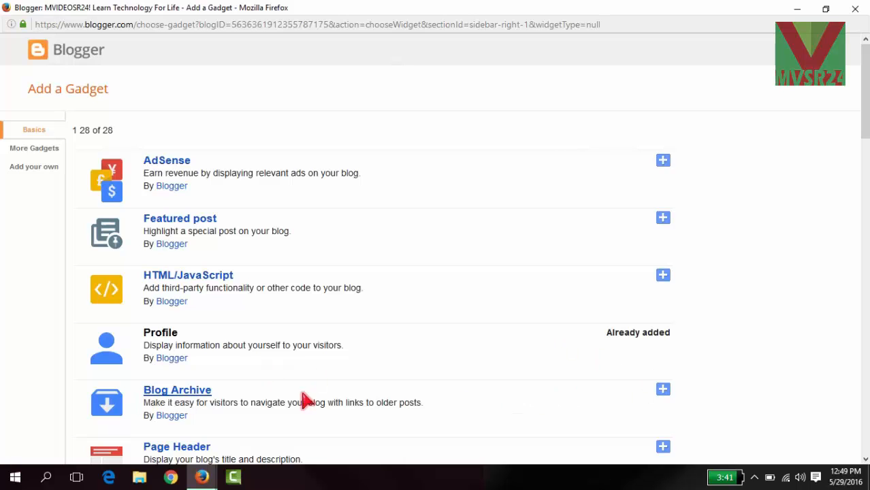
Step: Add a Blog Archive gadget with its default title and options to the sidebar, and check the resulting layout
click(661, 393)
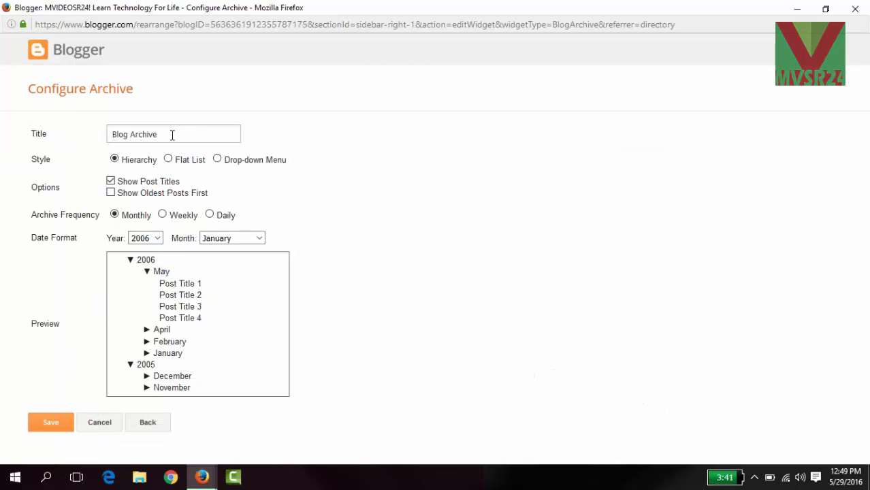
drag(173, 135, 99, 136)
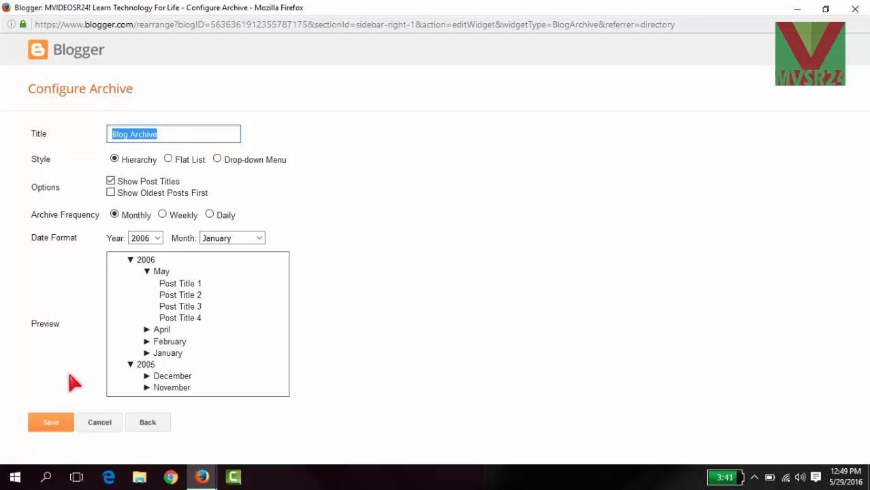
click(45, 426)
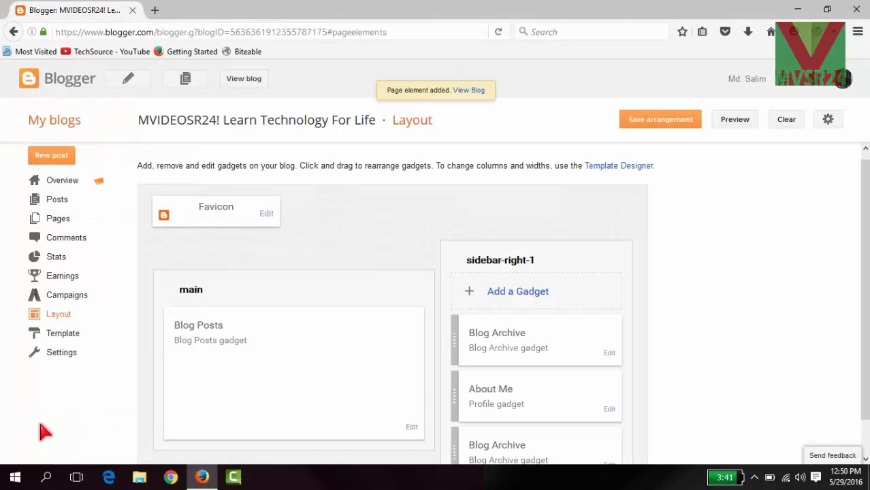
scroll(495, 293, down, 1)
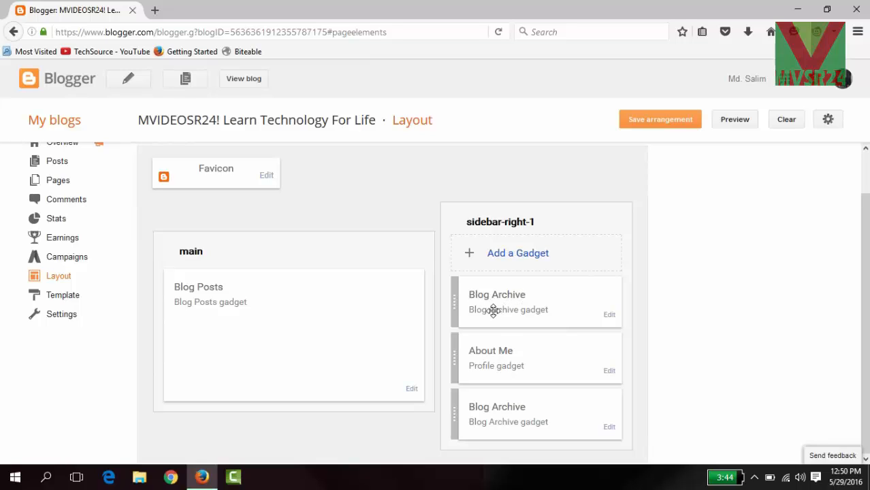
scroll(489, 314, up, 1)
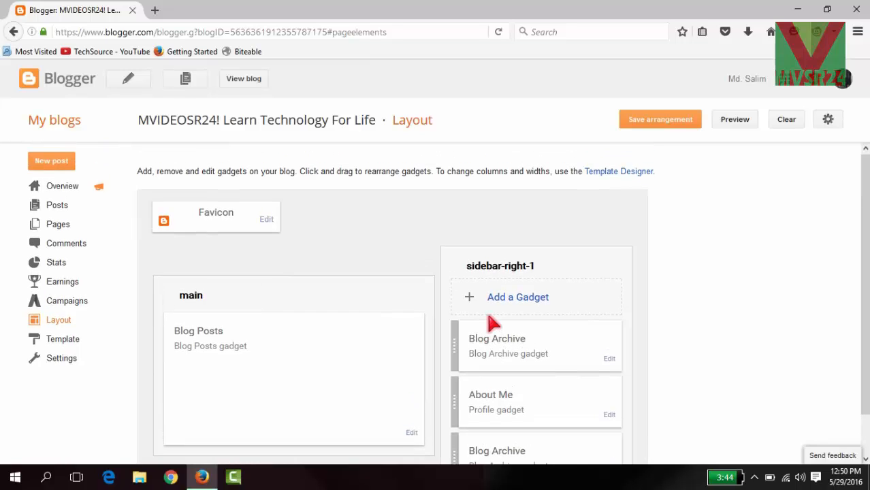
scroll(487, 318, down, 1)
scroll(475, 299, up, 1)
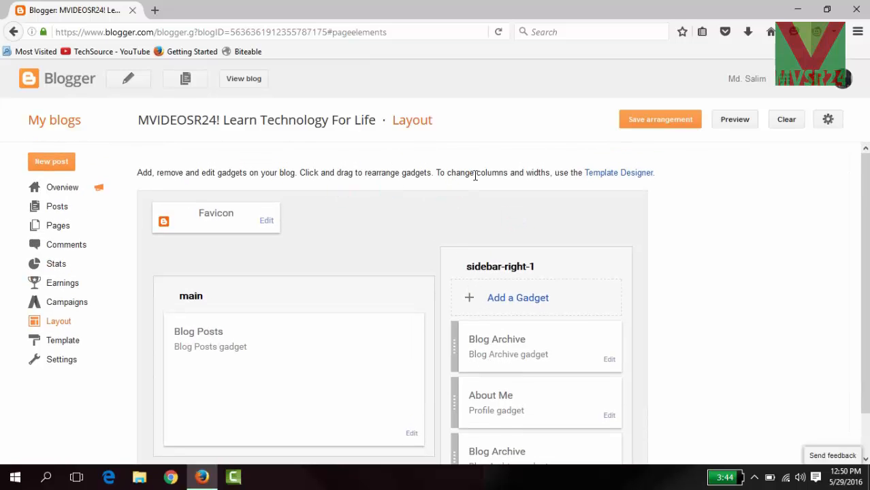
Step: Open the Template Designer, try the Picture Window and Awesome Inc. templates, and return to Dynamic Views
click(613, 178)
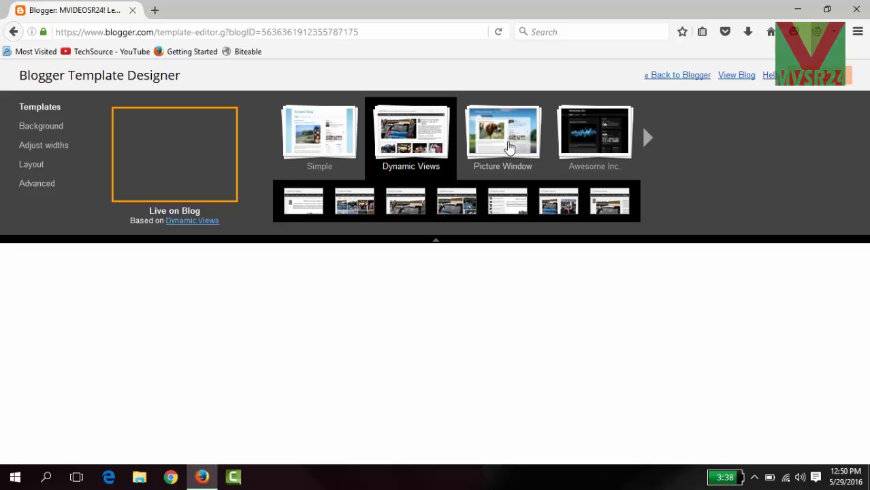
click(509, 148)
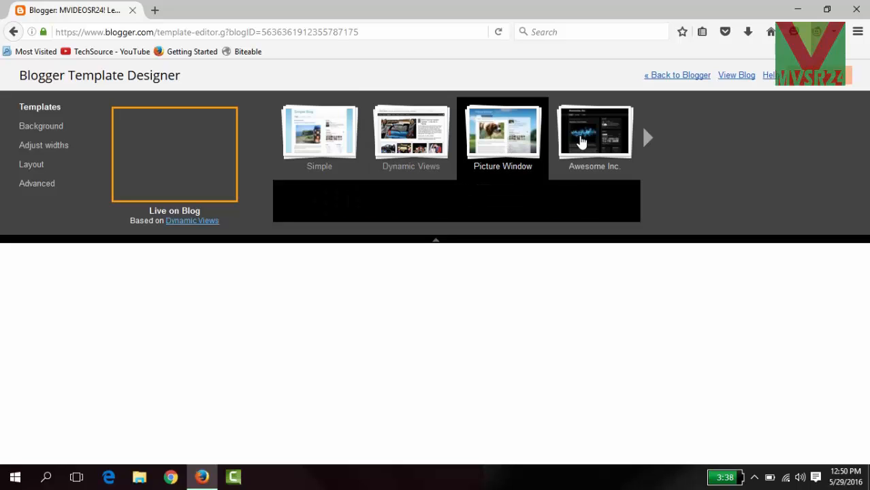
click(582, 141)
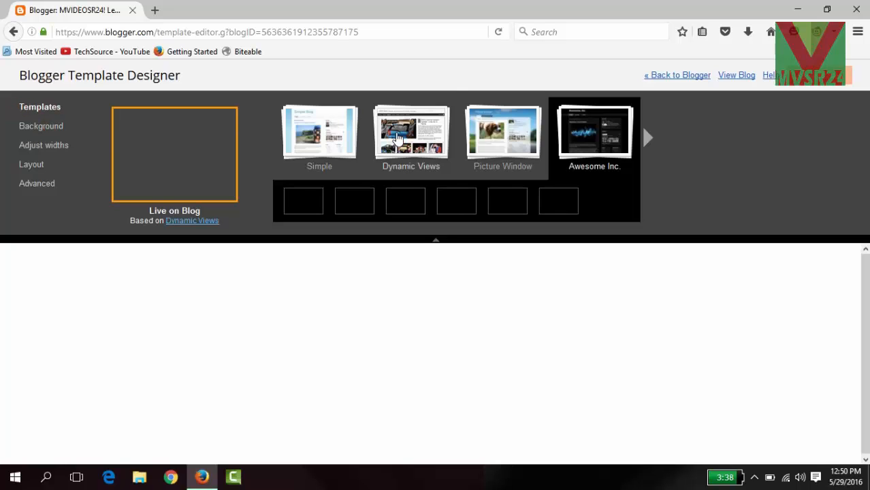
click(446, 141)
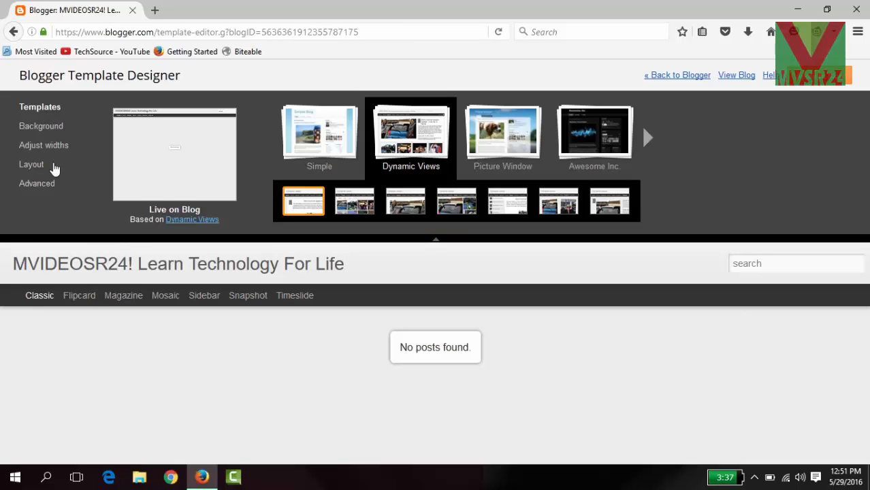
Step: Try the green suggested colour theme, and view the blog's width and layout options
click(42, 127)
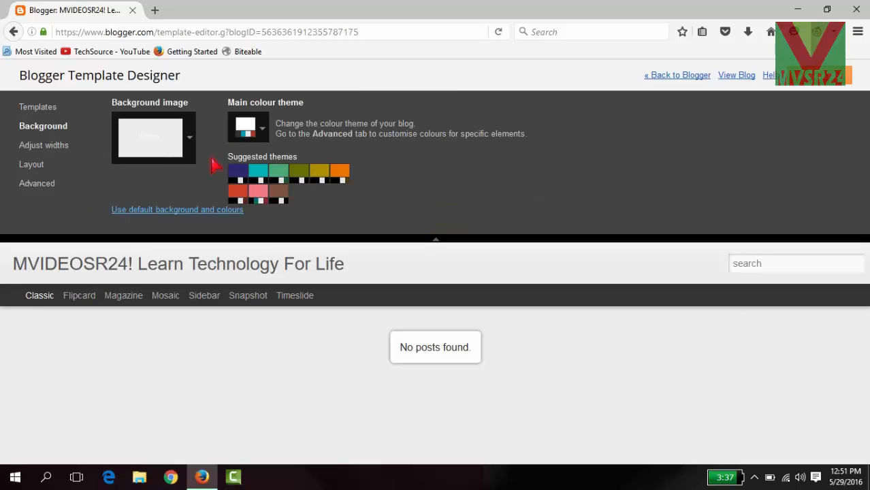
click(282, 179)
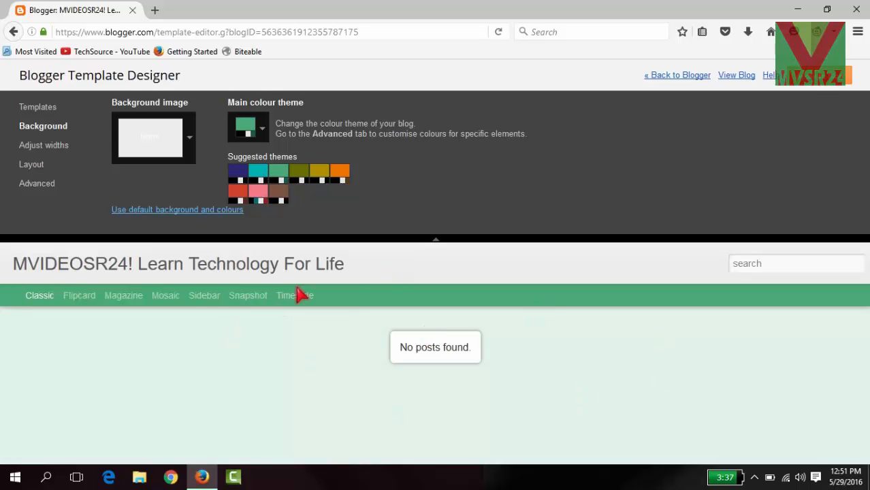
click(44, 150)
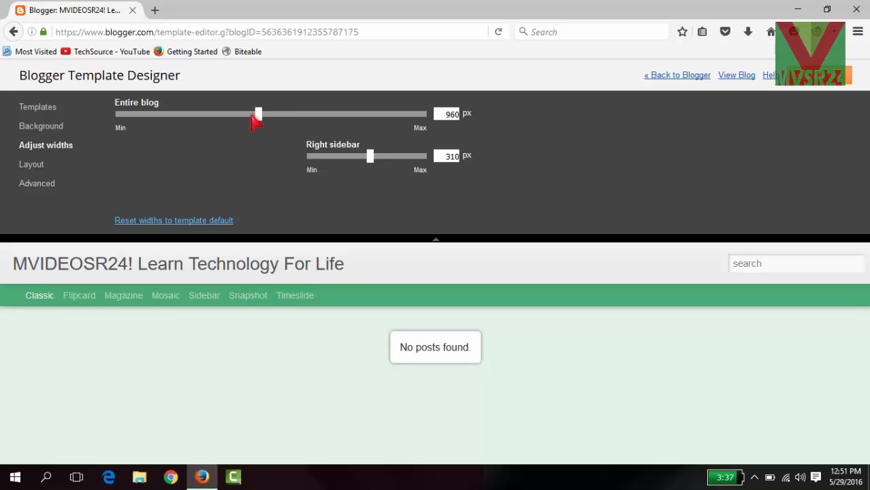
click(38, 167)
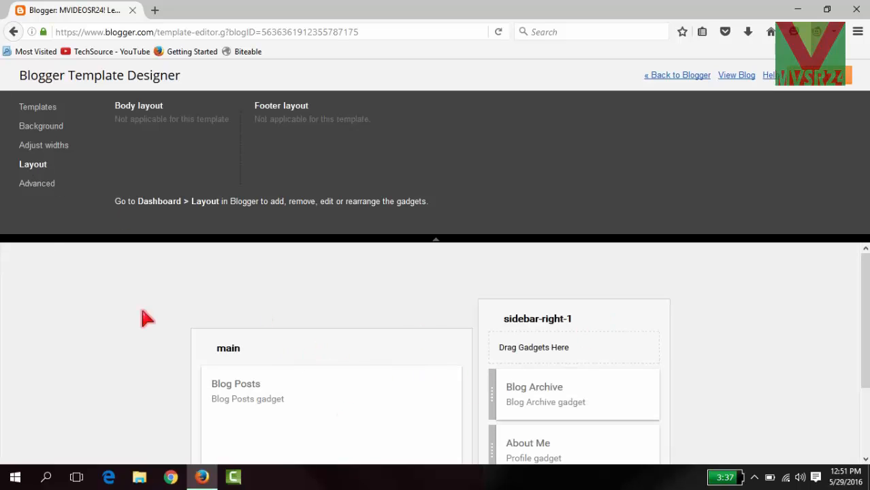
Step: View the advanced page font and colour options, and return to the blog's dashboard without saving the template changes
click(38, 185)
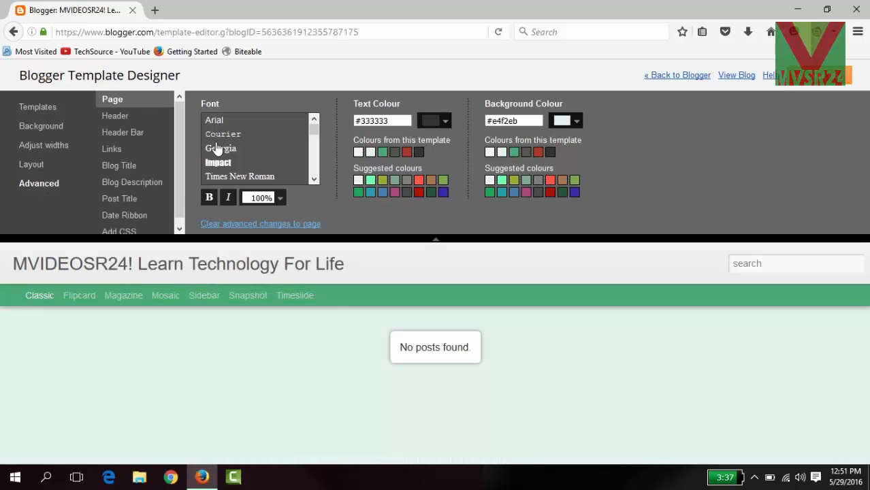
click(210, 201)
click(672, 79)
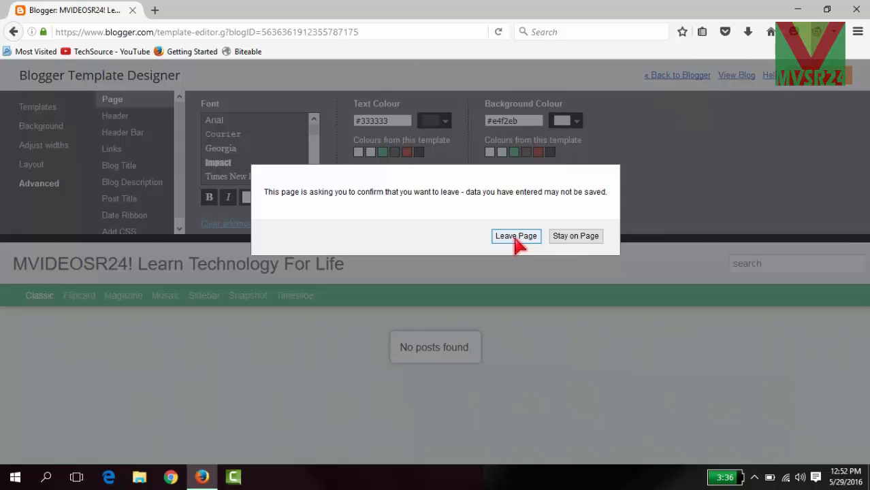
click(517, 238)
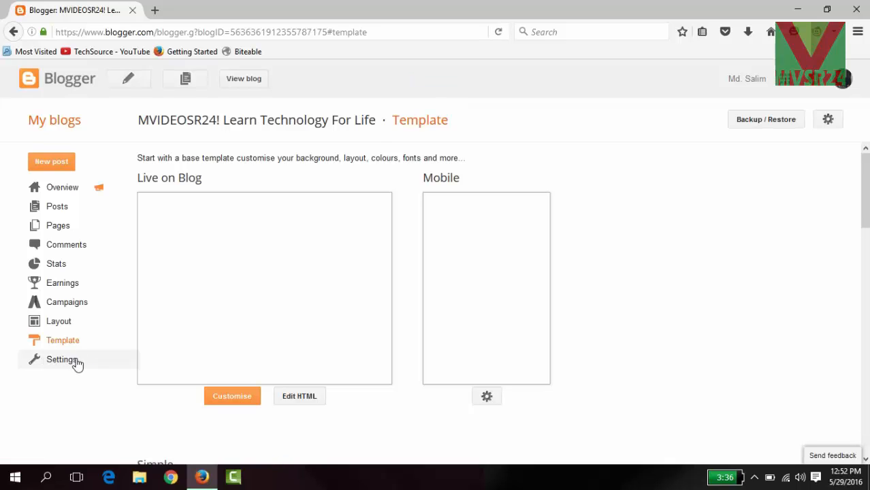
Step: Open the blog's Basic settings and examine the title, privacy, blog address and HTTPS redirect options
click(76, 363)
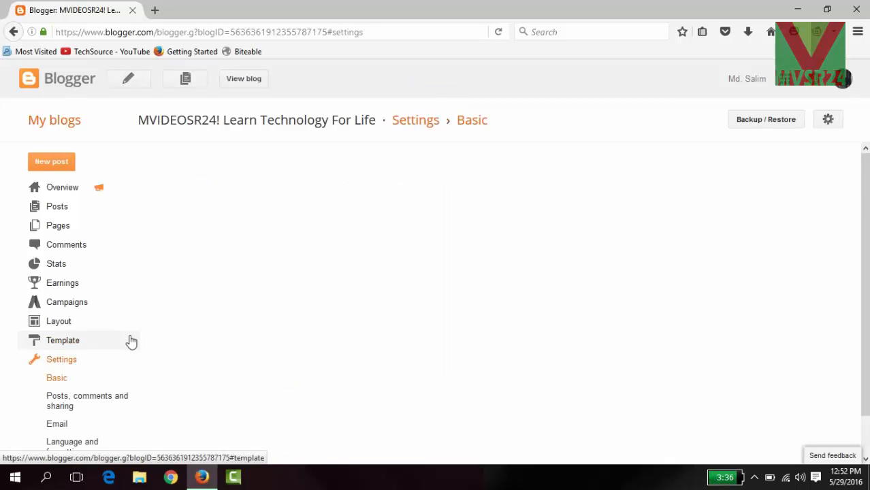
scroll(131, 341, down, 1)
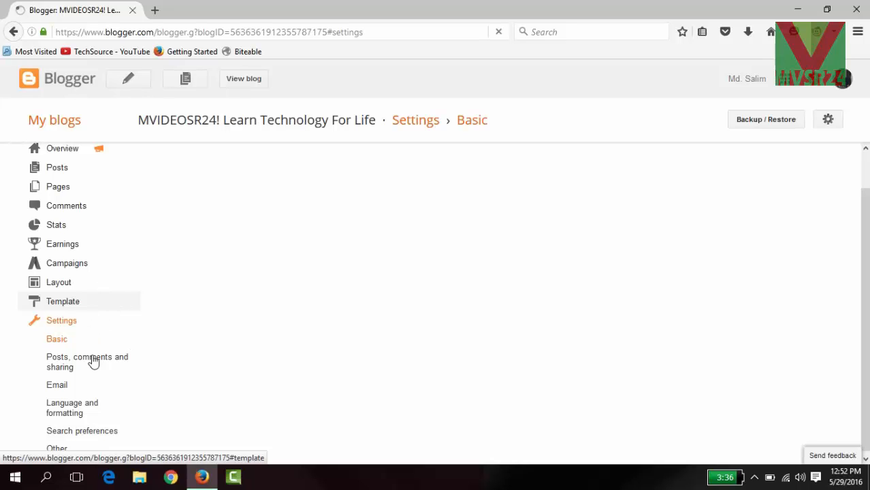
click(58, 339)
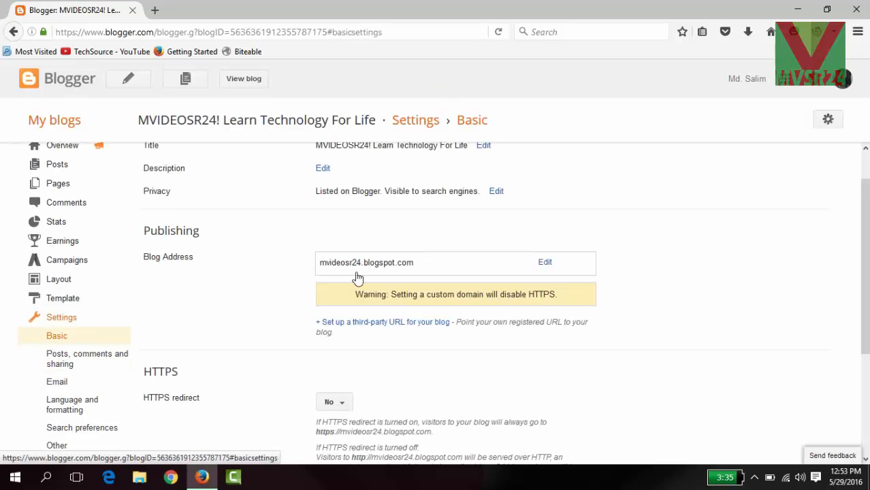
scroll(361, 204, up, 1)
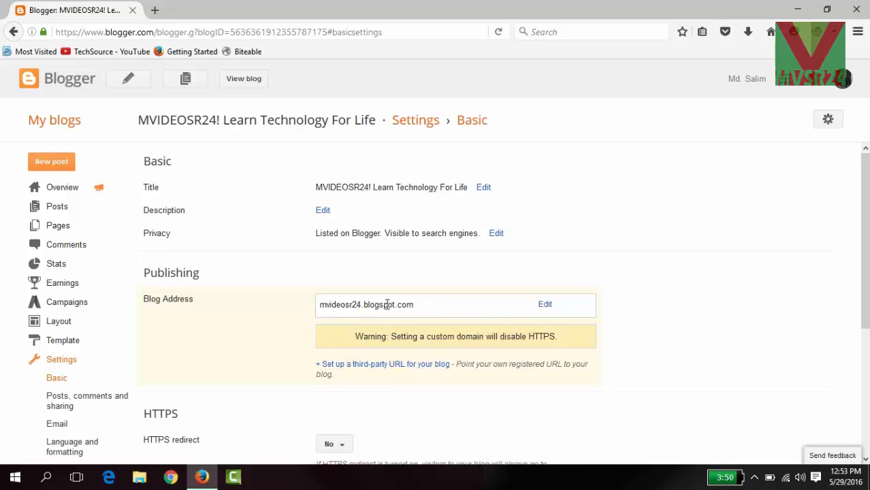
drag(421, 305, 307, 310)
click(309, 315)
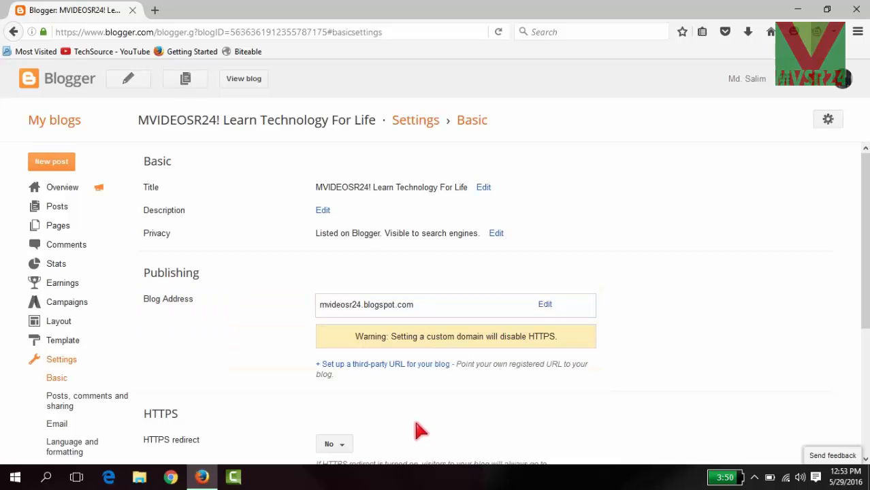
scroll(406, 418, down, 2)
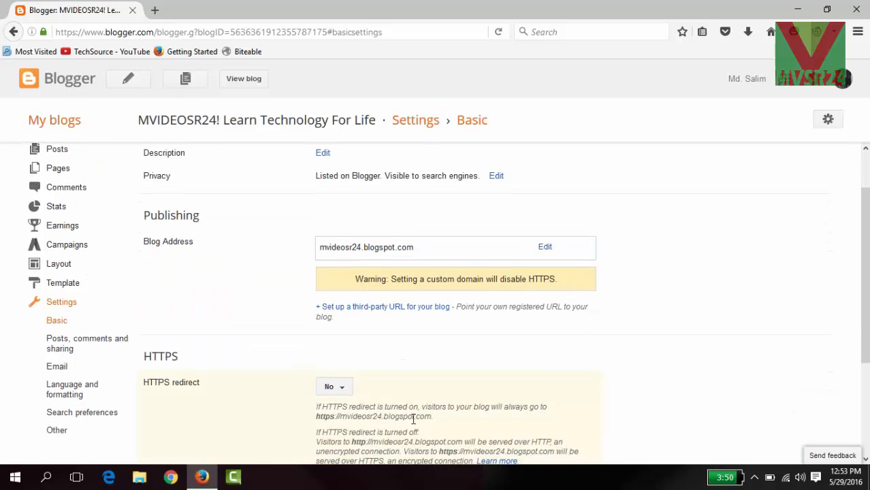
scroll(396, 398, down, 1)
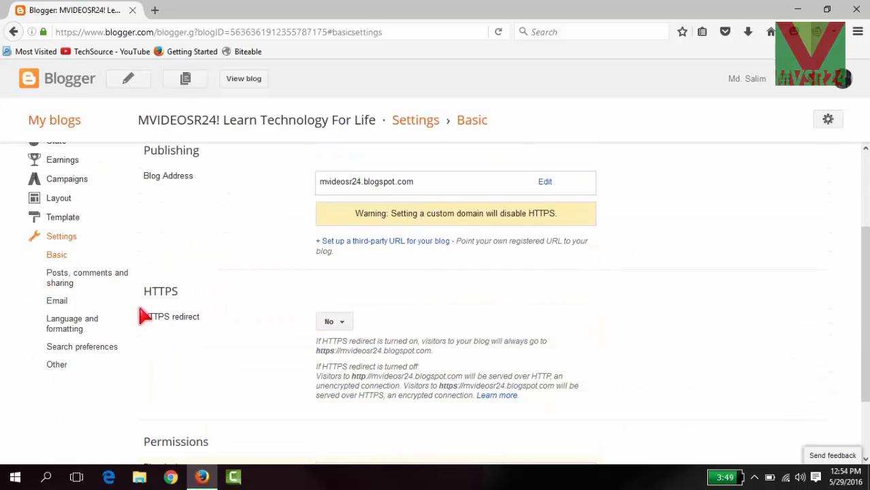
Step: Open the Posts, comments and sharing settings, and add and remove an empty post template
click(86, 280)
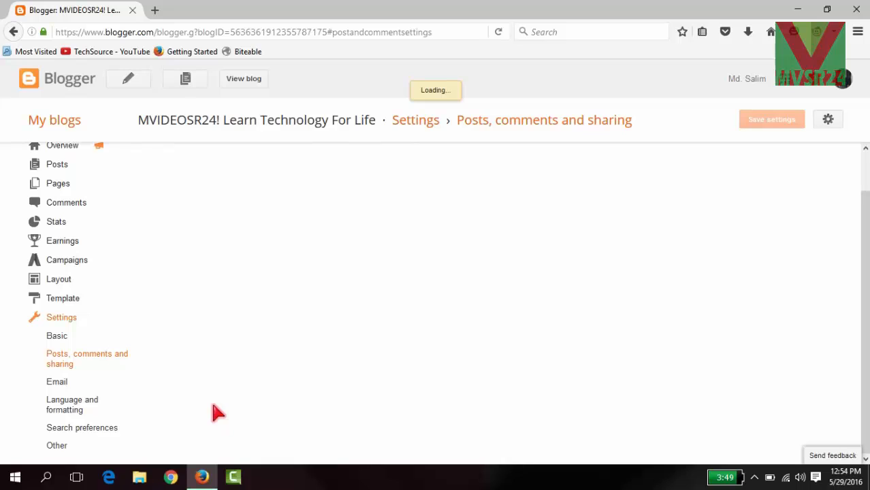
scroll(308, 275, up, 1)
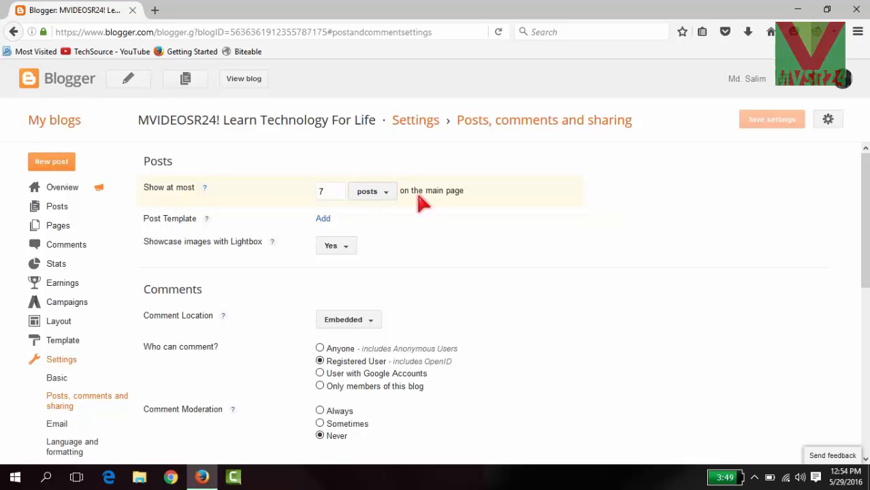
click(322, 220)
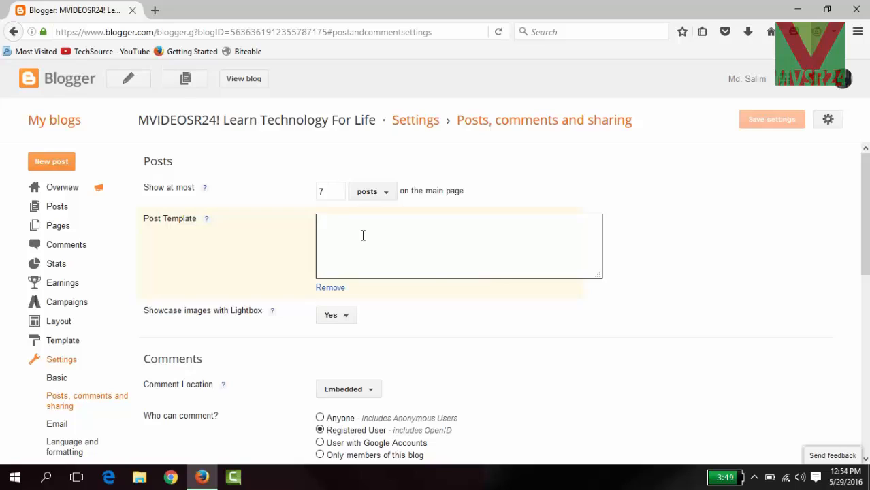
click(329, 288)
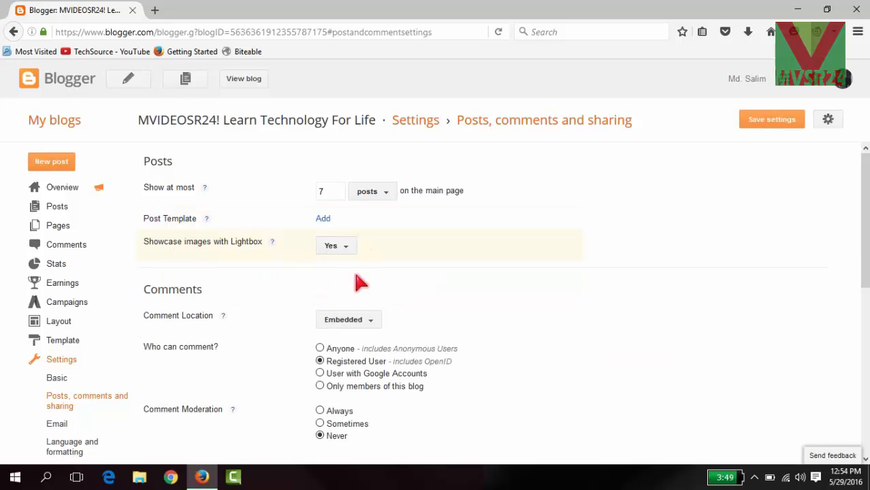
Step: Keep the comment location as Embedded and allow Anyone, including anonymous users, to comment
scroll(284, 323, down, 2)
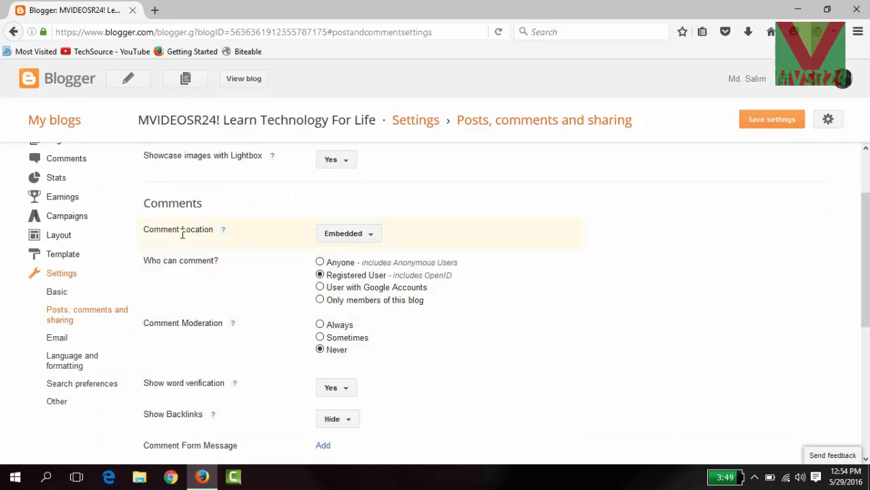
click(366, 235)
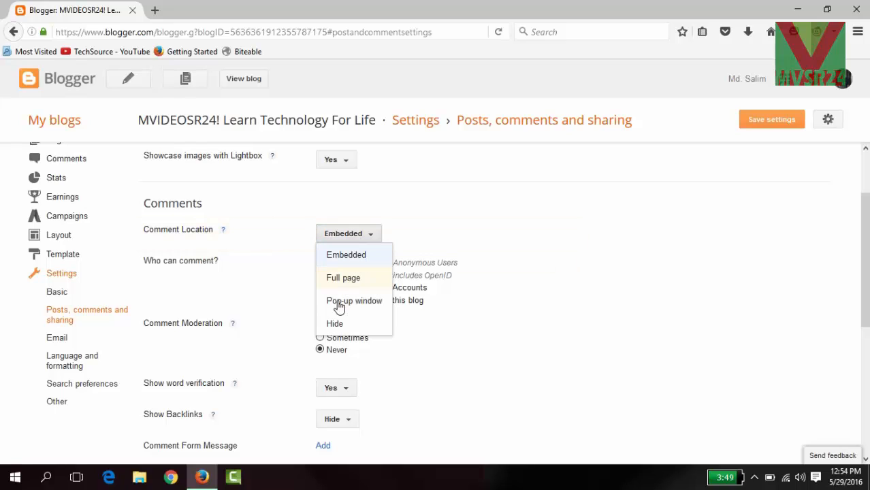
click(348, 258)
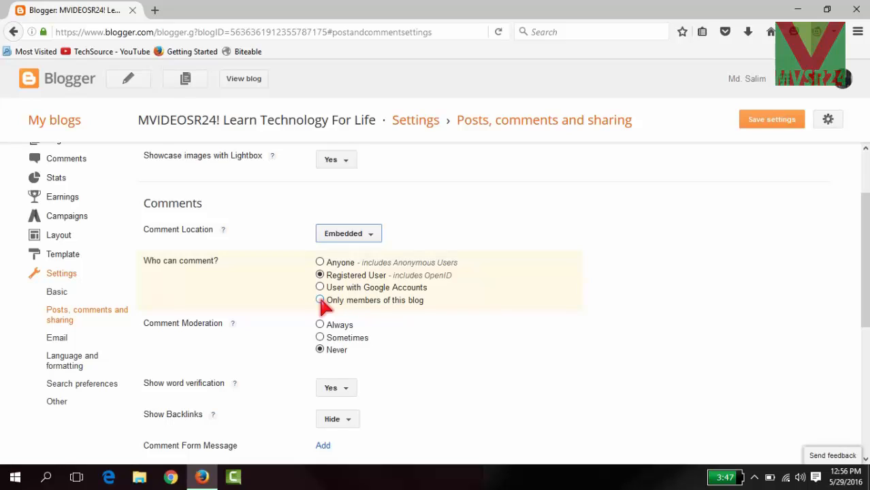
click(321, 263)
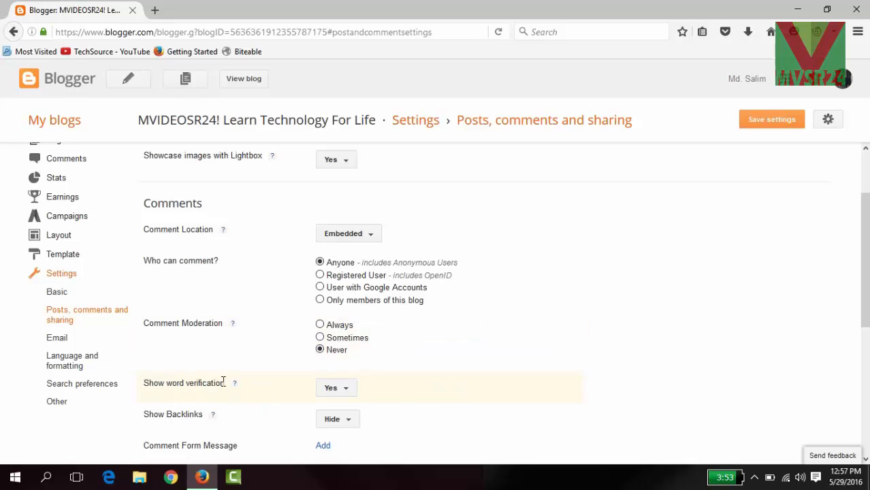
Step: Try to open the Email, Language and formatting, Search preferences and Other settings, cancelling each time to keep the unsaved comment changes
scroll(258, 387, down, 2)
scroll(272, 373, down, 2)
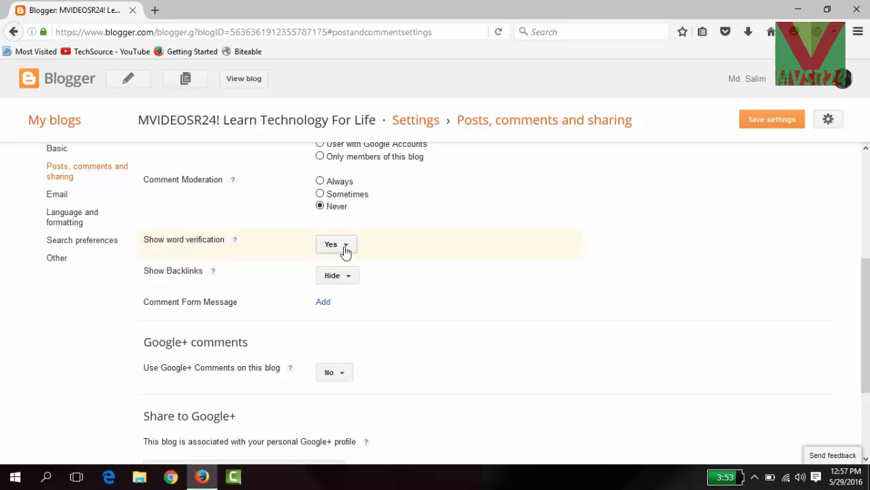
scroll(354, 308, down, 4)
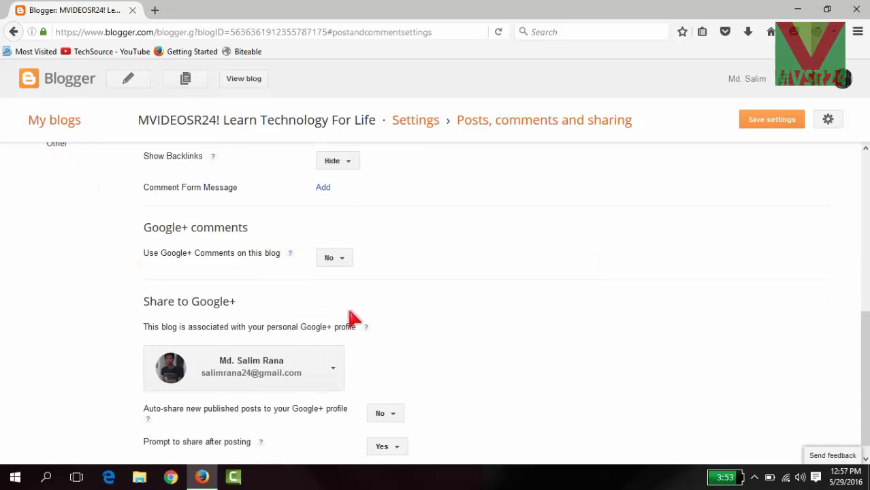
scroll(351, 311, up, 6)
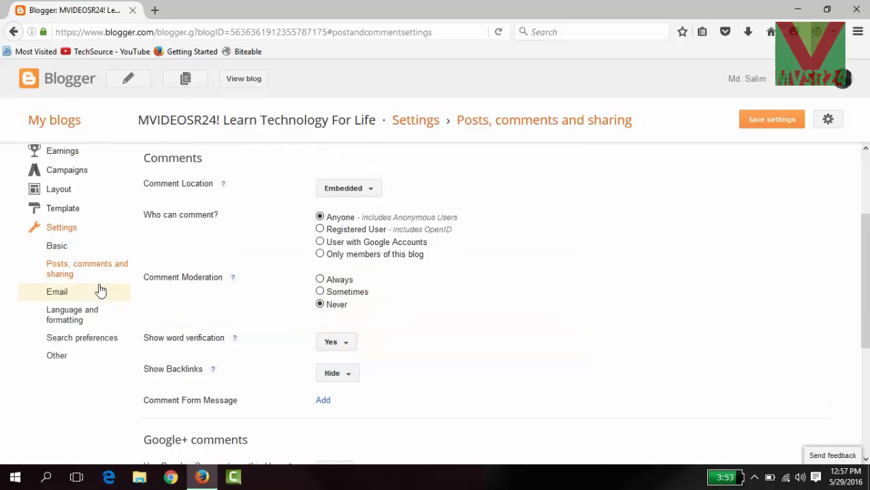
click(77, 294)
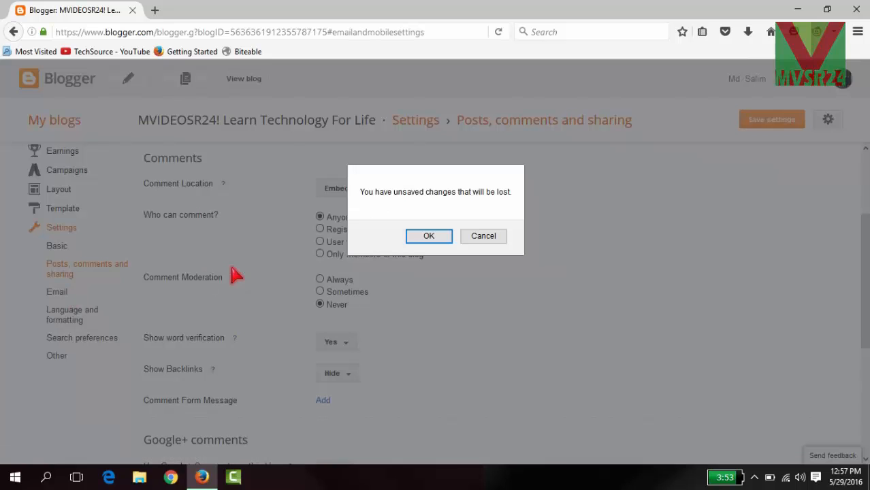
click(484, 237)
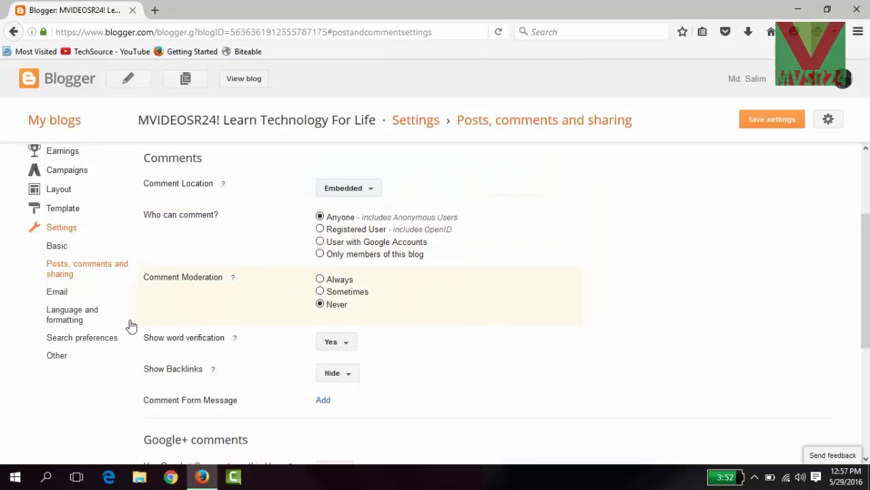
click(84, 323)
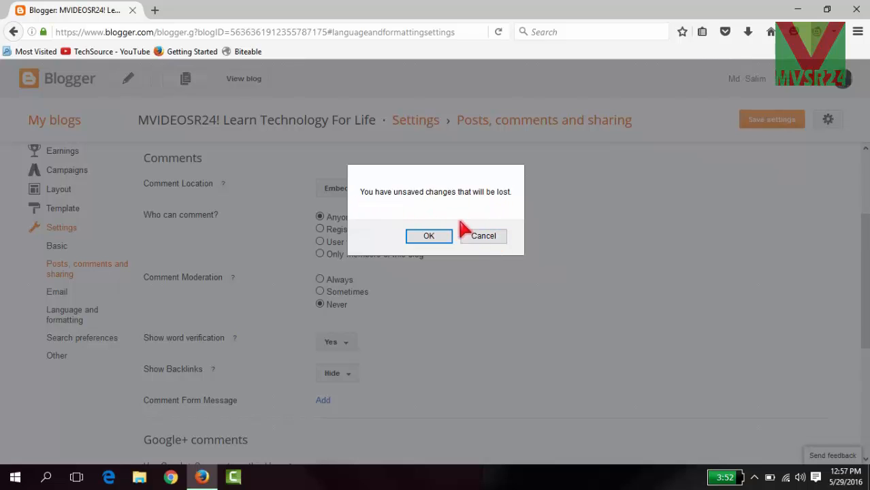
click(474, 236)
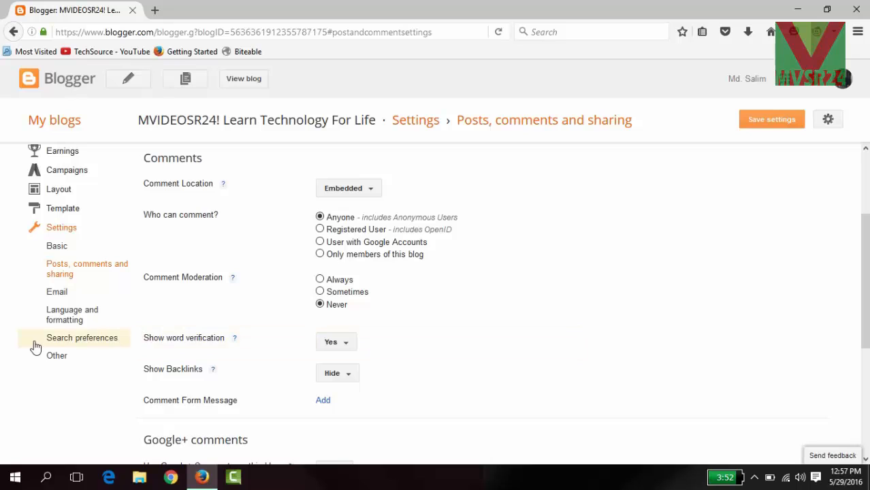
click(85, 338)
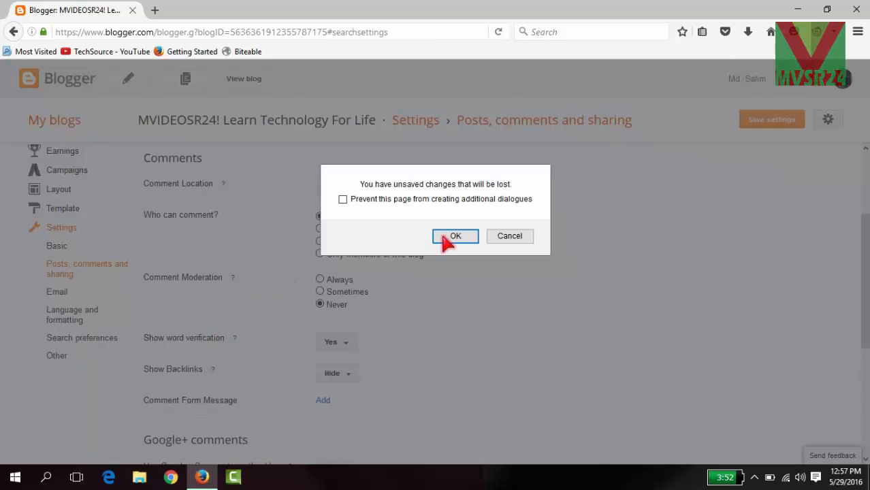
click(510, 240)
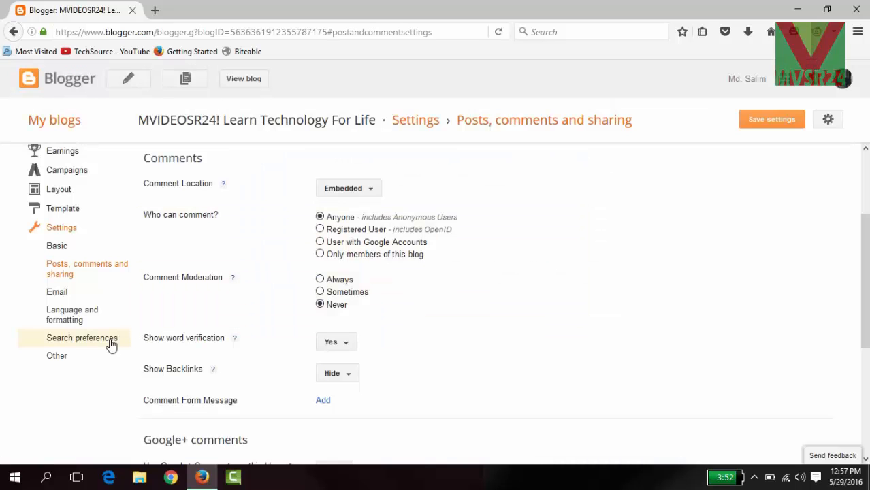
click(84, 358)
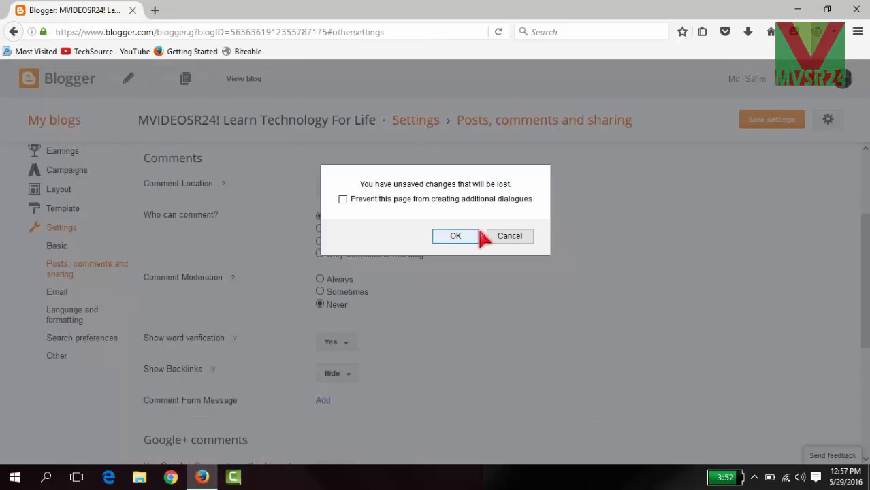
click(516, 239)
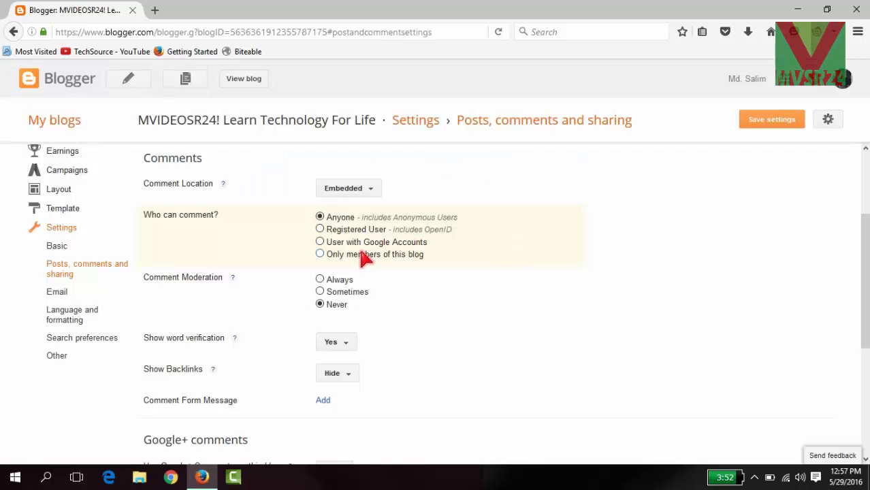
Step: Save the Posts, comments and sharing settings
scroll(241, 261, up, 3)
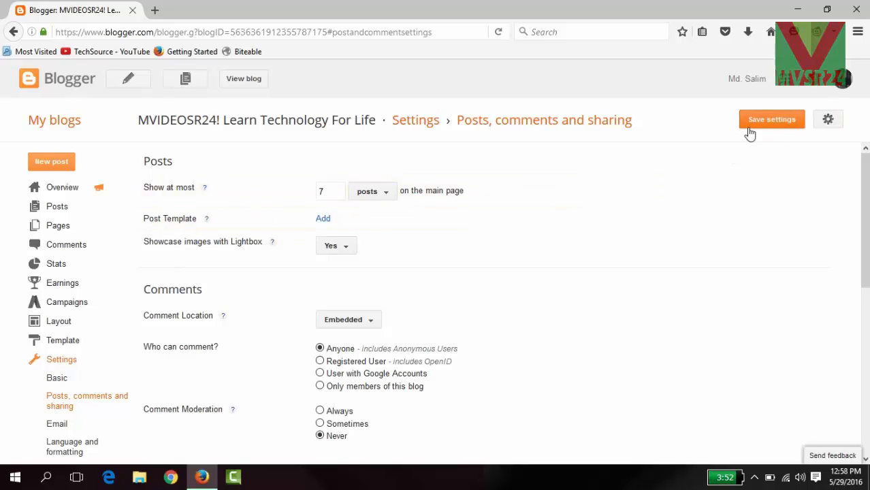
click(766, 122)
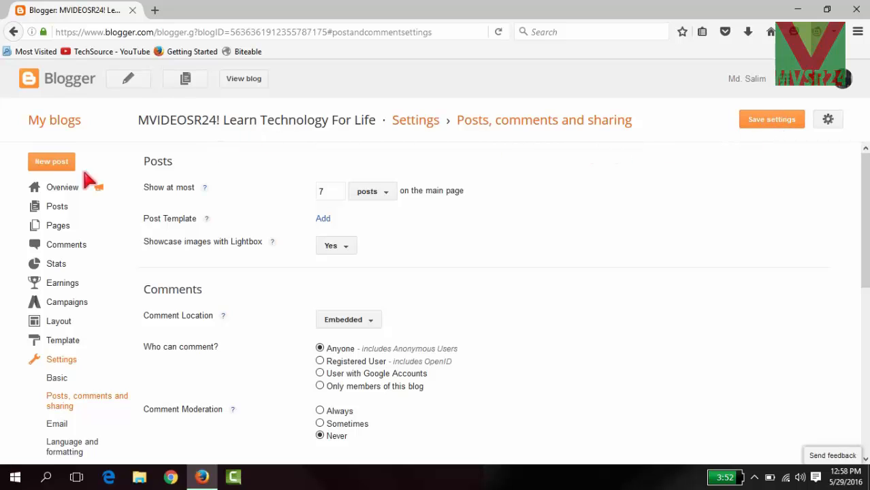
Step: Start a new blog post, discarding the unsaved settings changes, and place the cursor in the empty post body
click(49, 170)
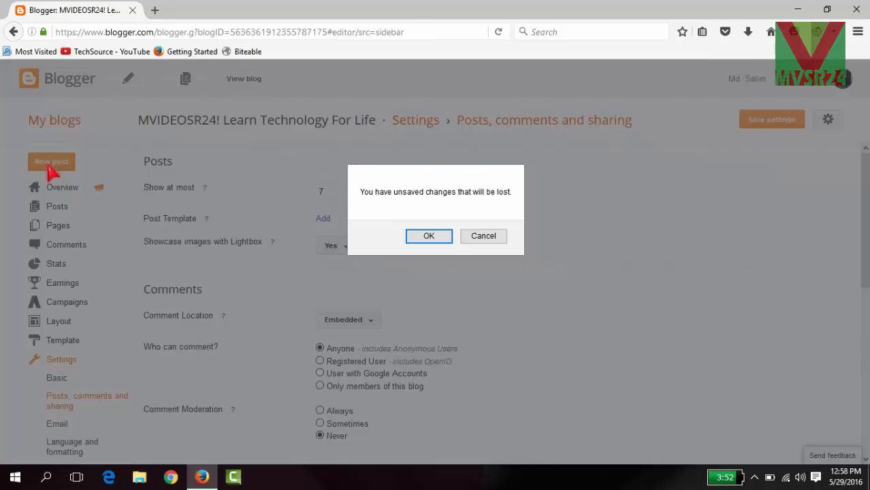
click(442, 240)
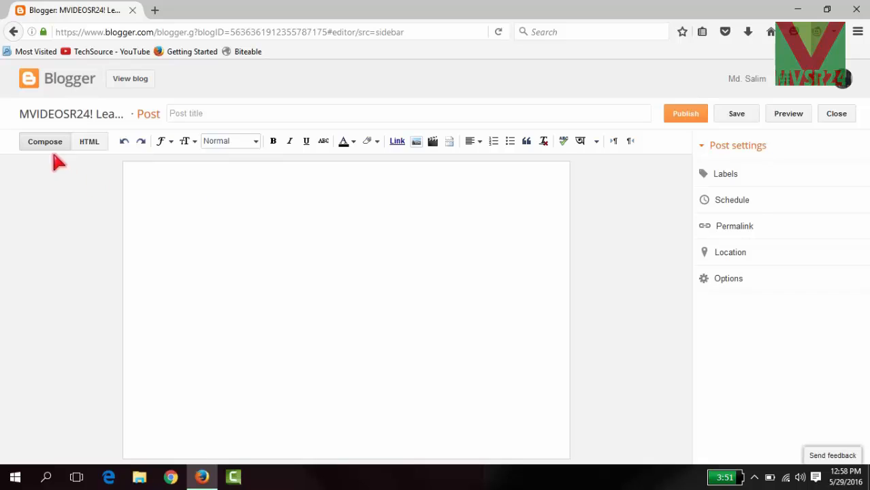
click(243, 185)
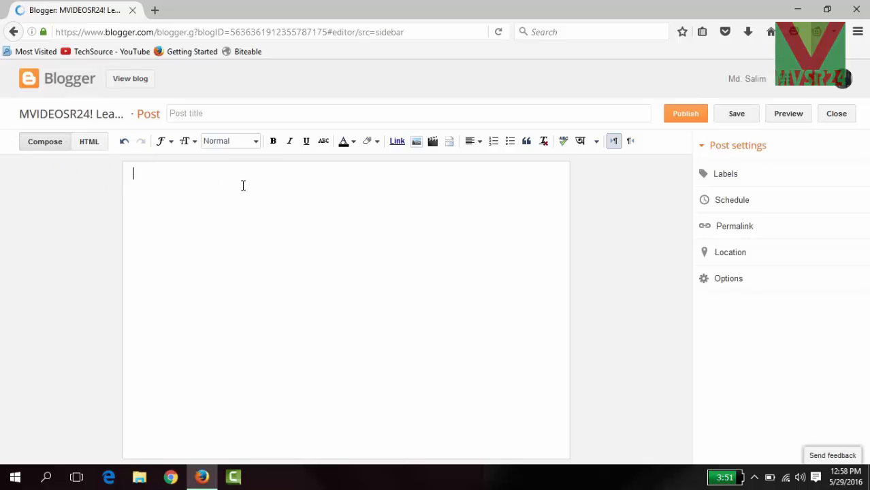
Step: Write "My First Post" as the opening line of the post body
text(afasdf)
key(BackSpace)
key(BackSpace)
key(BackSpace)
key(BackSpace)
key(BackSpace)
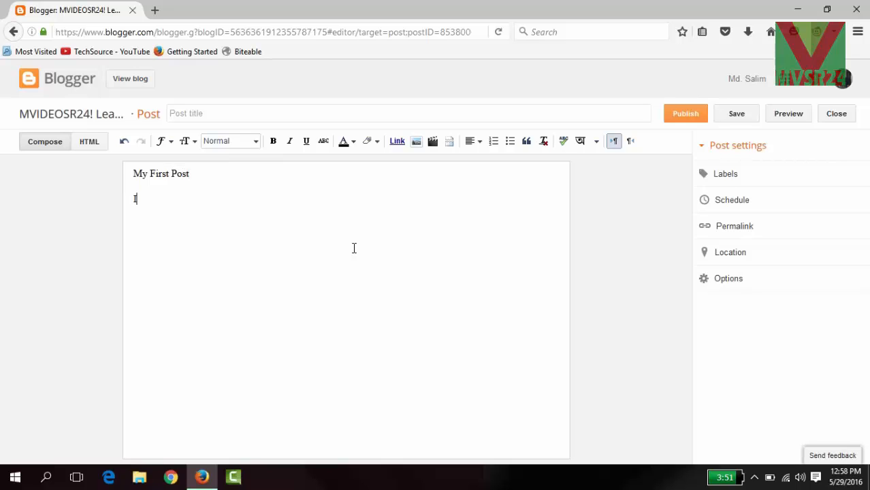
Step: Add the paragraph "Hi guys! This is mvideosr24. This is a technology blog." below the opening line and select the whole post text
key(BackSpace)
key(BackSpace)
text(H)
text(i guys! This is mvideosr24.)
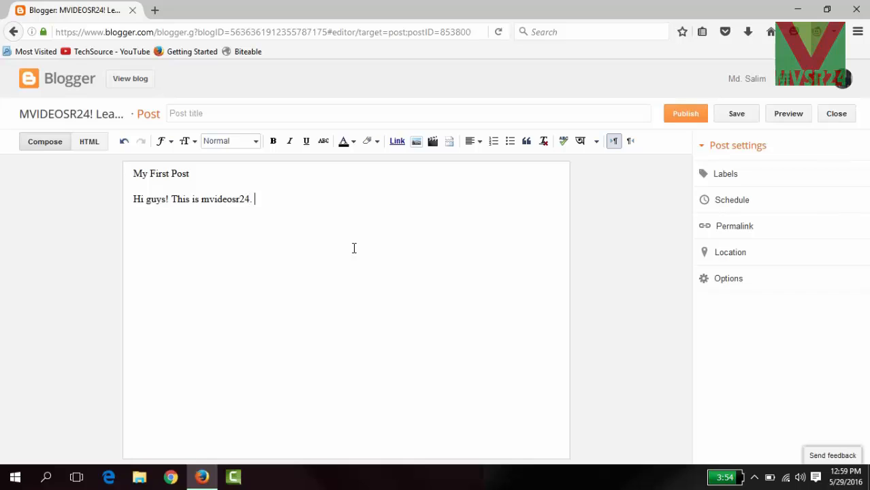
text(This is a technol)
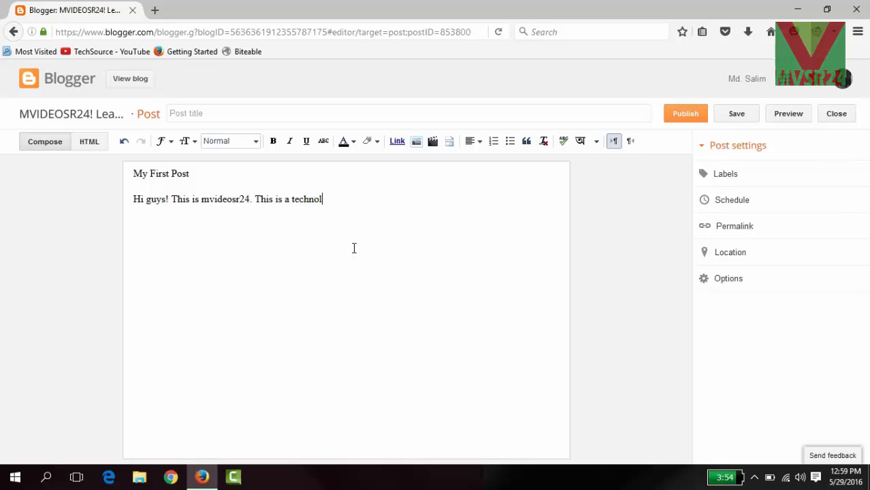
text(ogy blog.)
drag(380, 208, 129, 176)
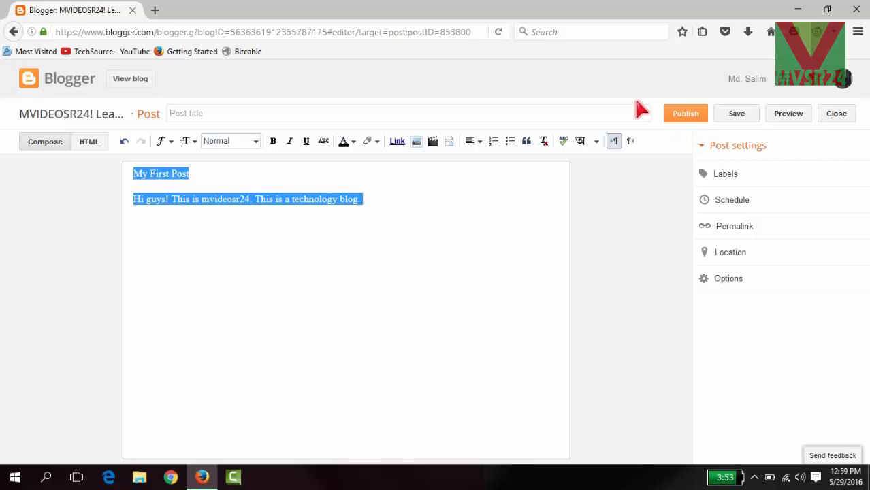
Step: View the live blog in a separate browser tab and load it at the address mvideosr24.blogspot.com
click(130, 79)
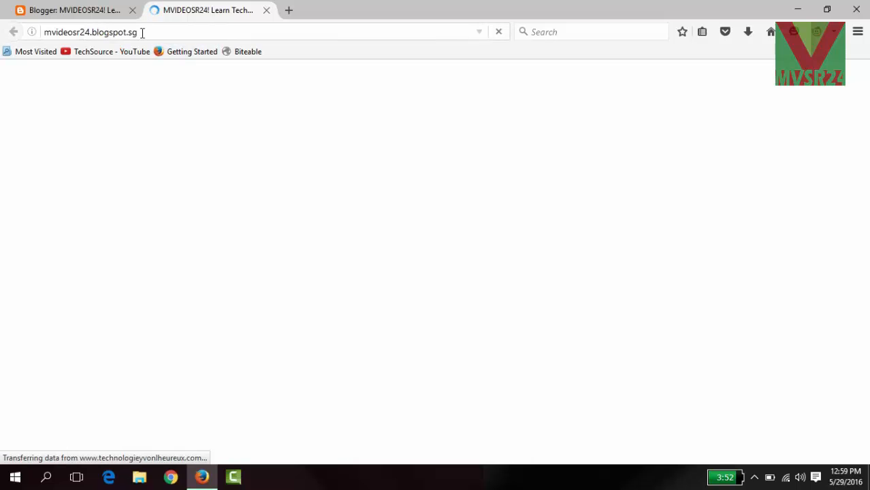
drag(140, 33, 43, 33)
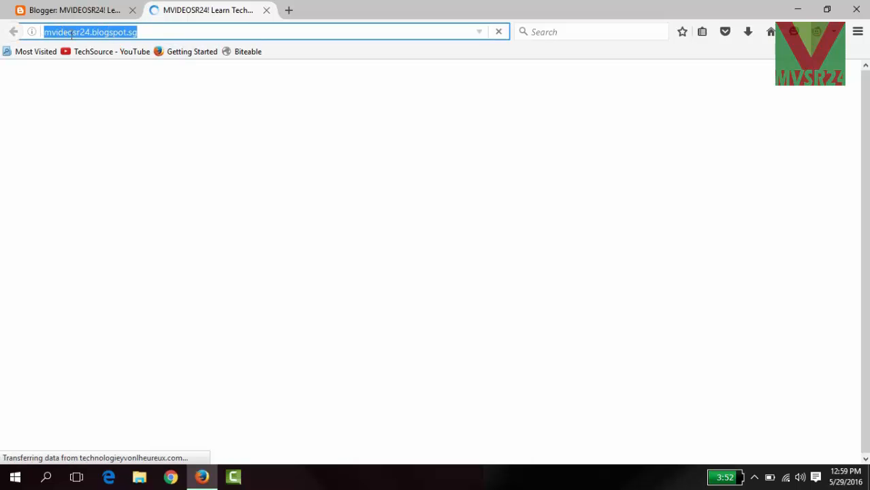
click(109, 32)
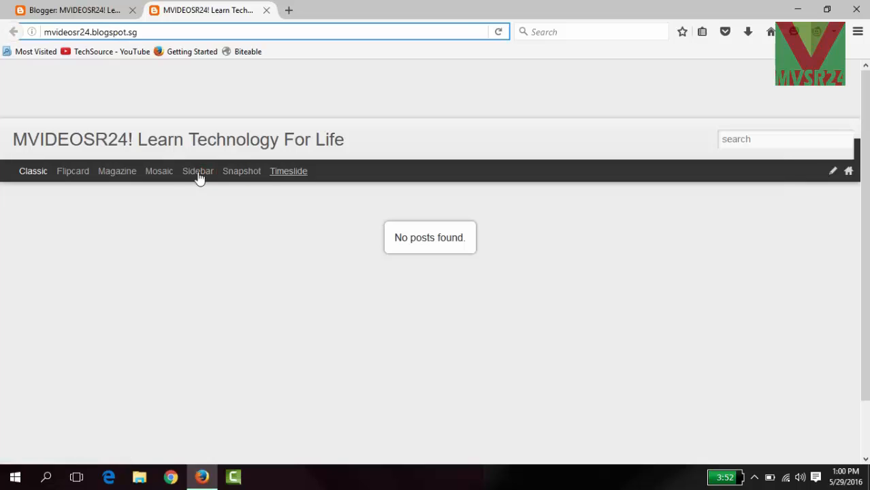
drag(157, 30, 130, 34)
text(com)
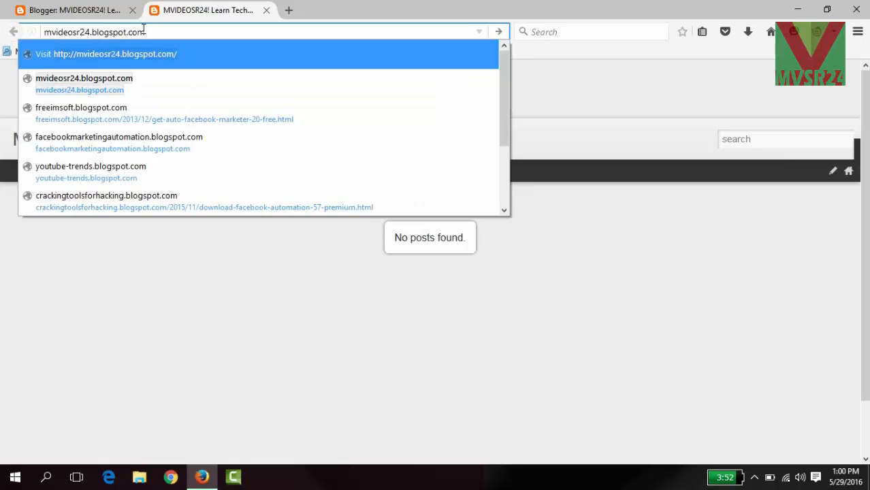
key(Return)
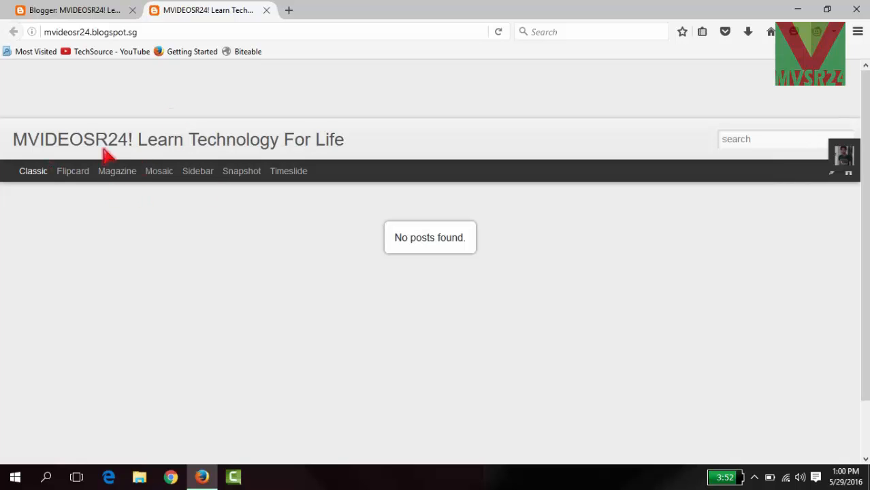
Step: Return to the post draft, deselect its text, and switch back to the live blog
click(89, 11)
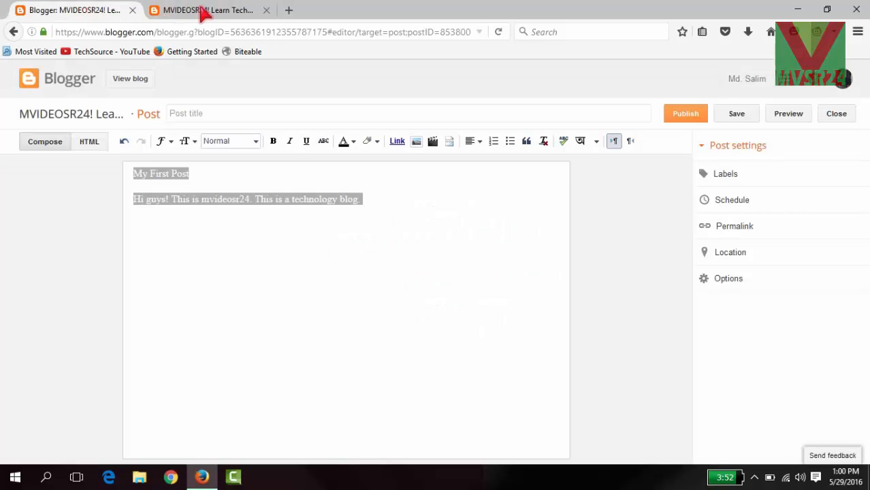
click(300, 207)
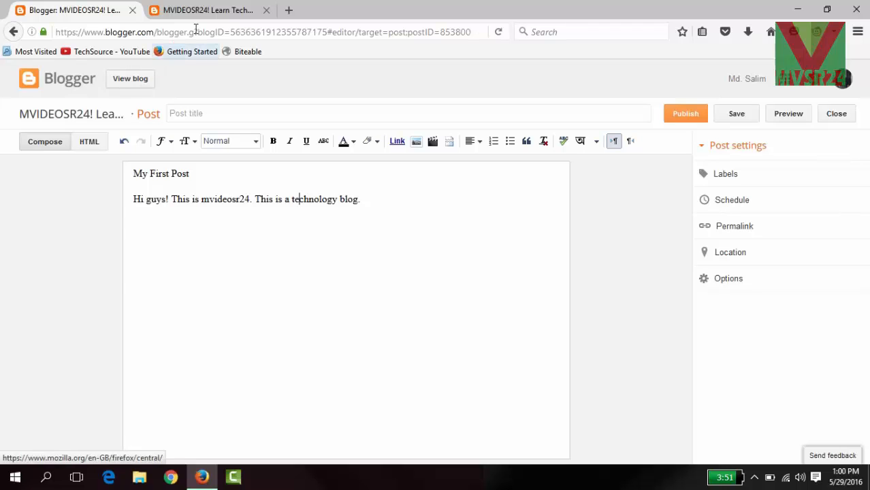
click(211, 15)
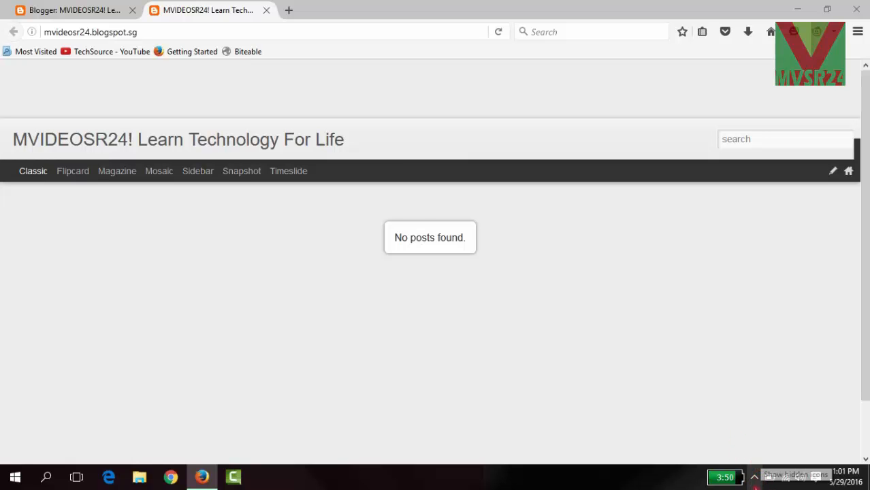
click(754, 478)
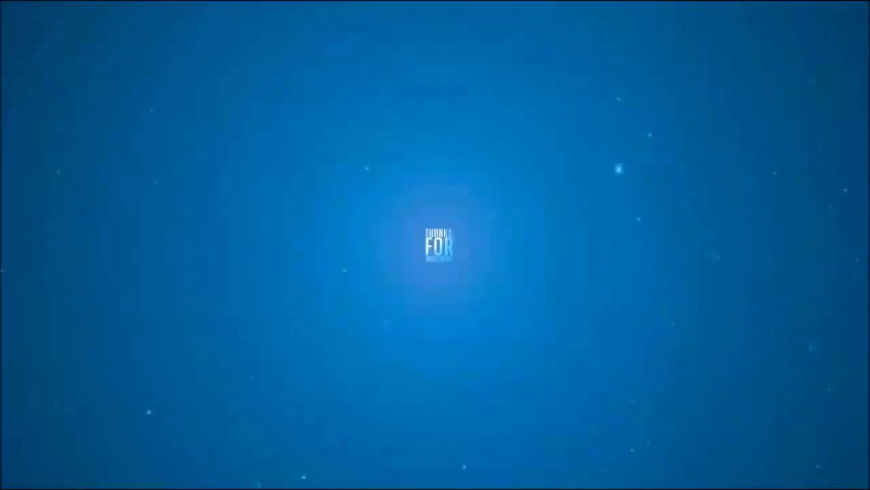